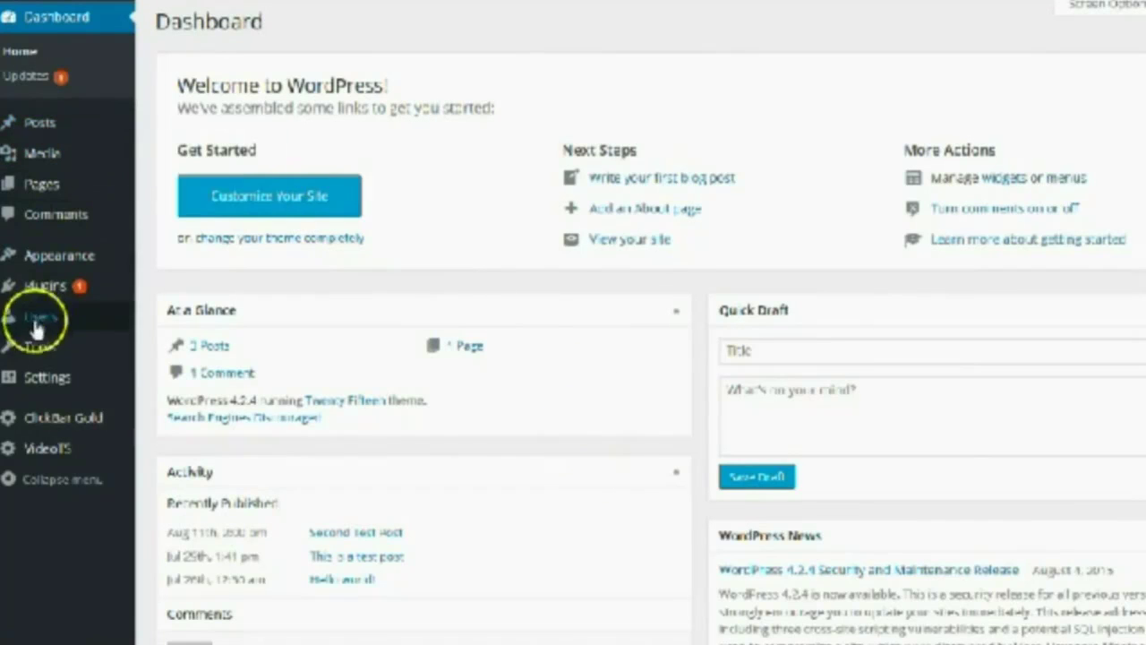
Start a new ClickBar Gold bar, opening the default 'My ClickBar' form with live preview
left_click(34, 429)
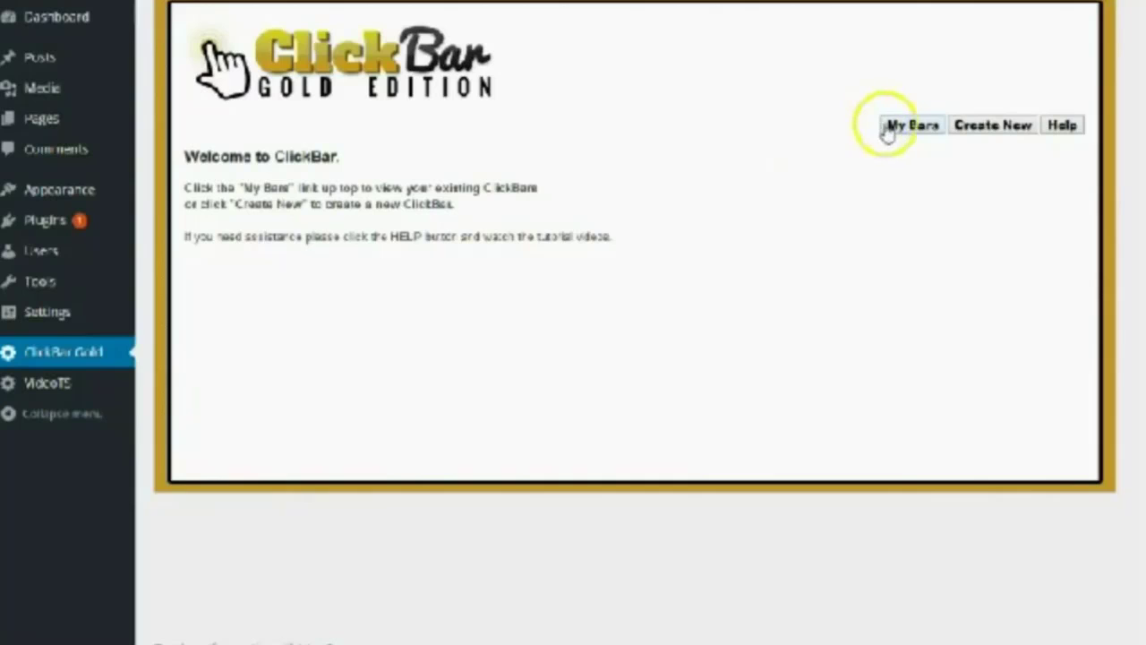
left_click(996, 127)
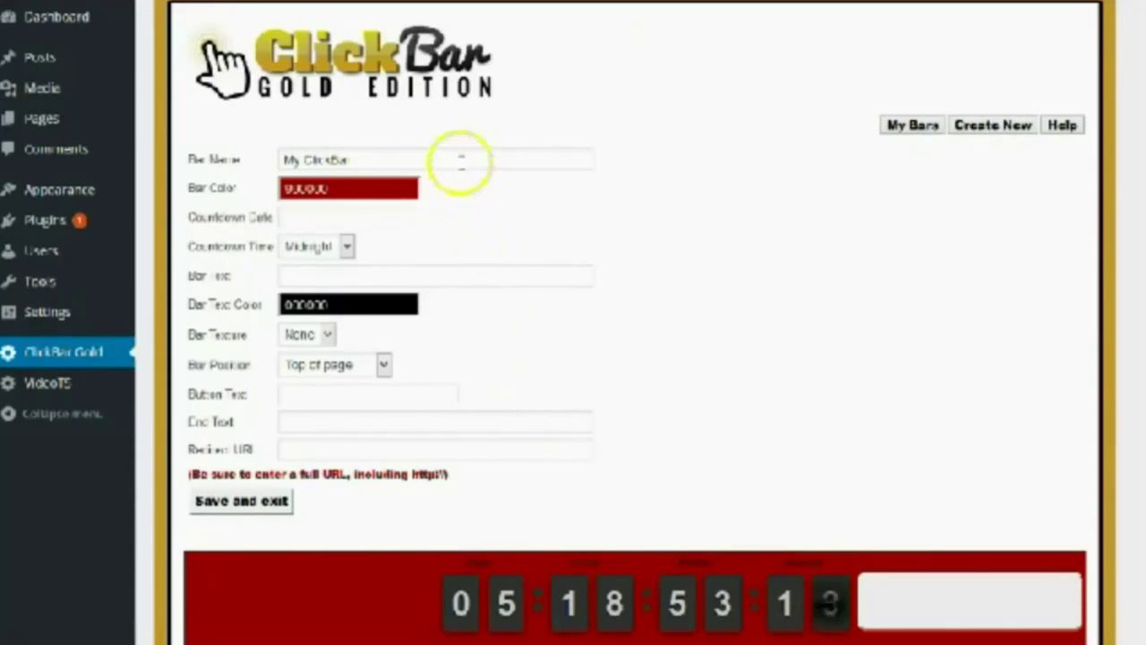
Replace the default bar name 'My ClickBar' with 'My Test'
left_click(460, 159)
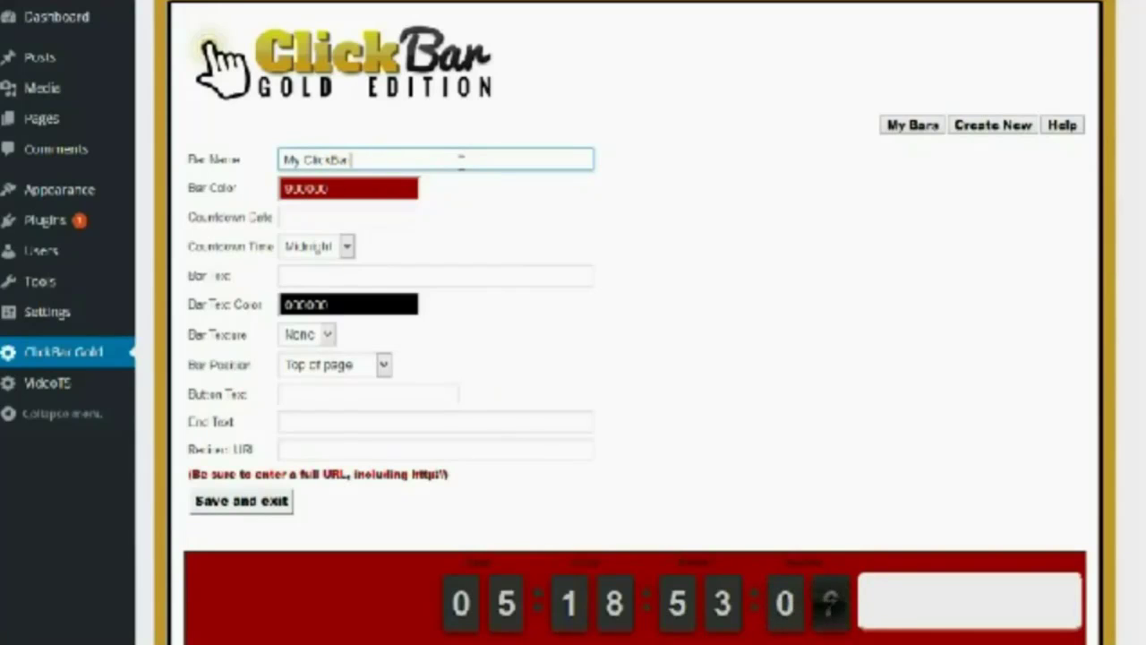
key("BackSpace")
key("BackSpace")
key("BackSpace")
key("BackSpace")
key("BackSpace")
key("BackSpace")
key("BackSpace")
key("BackSpace")
key("BackSpace")
key("BackSpace")
key("BackSpace")
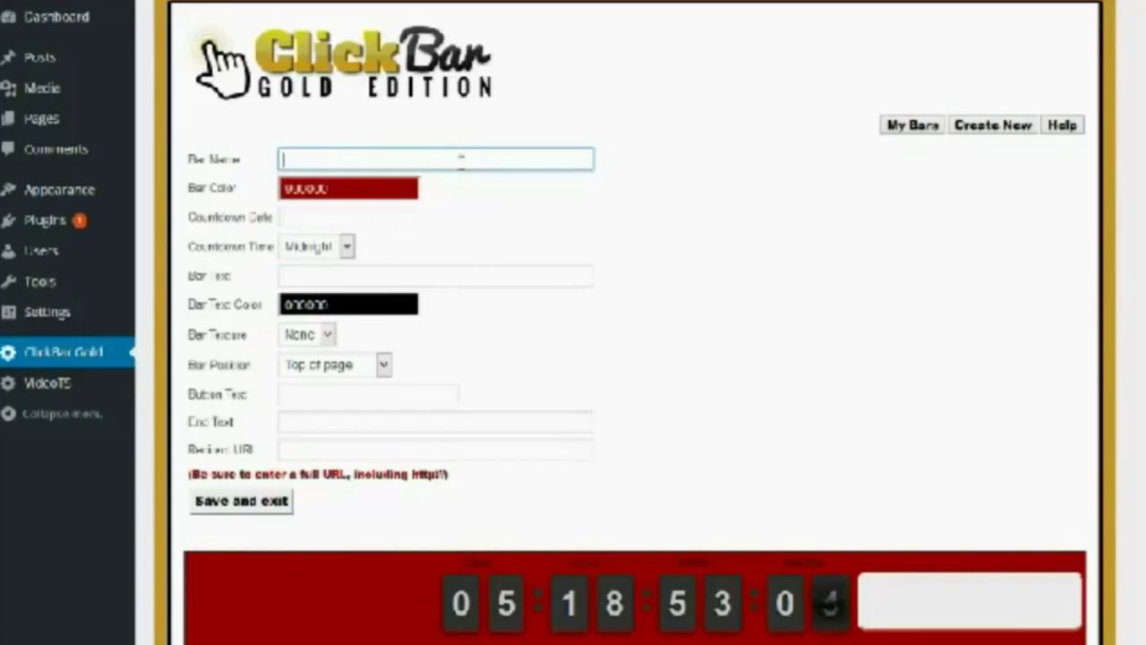
type("My Test")
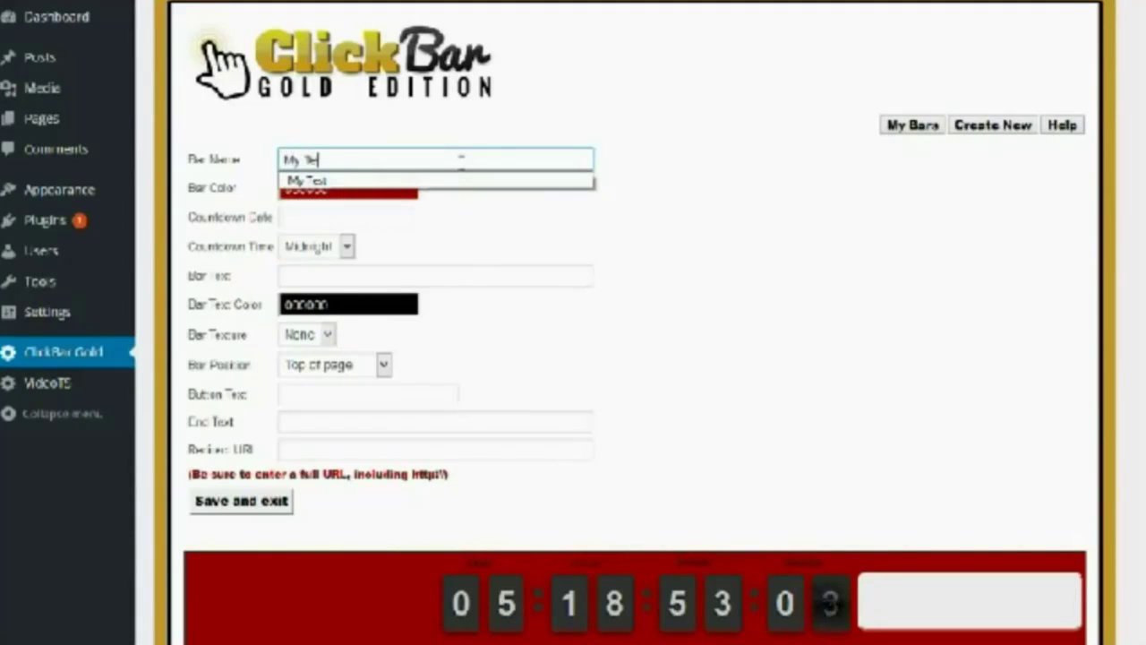
left_click(704, 147)
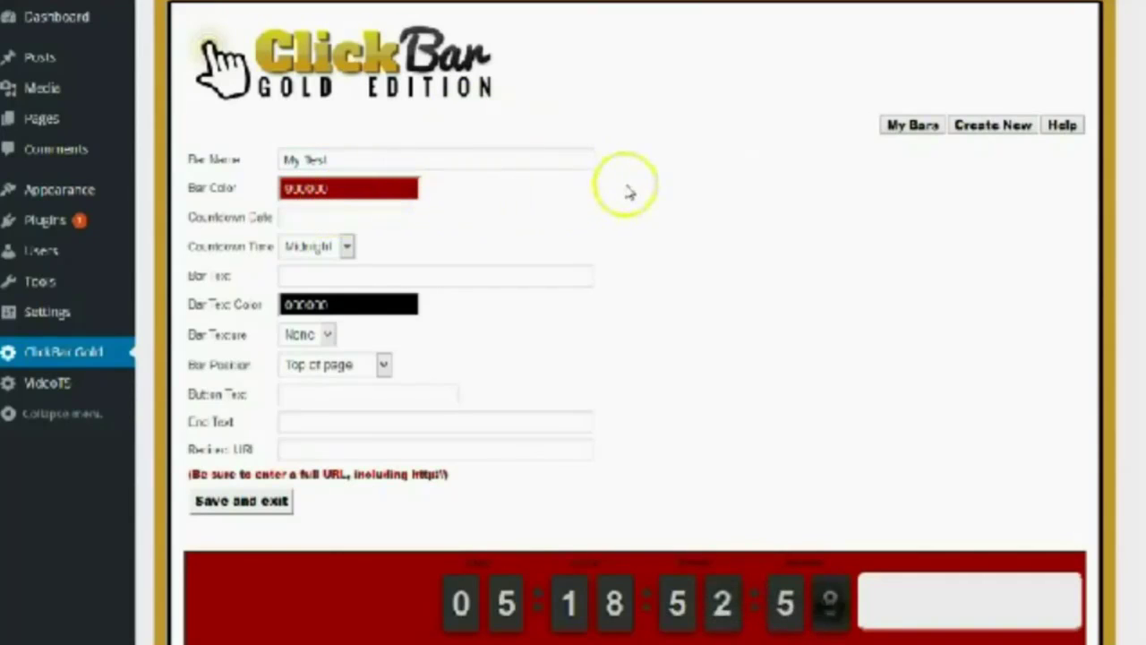
scroll(630, 193, "down", 2)
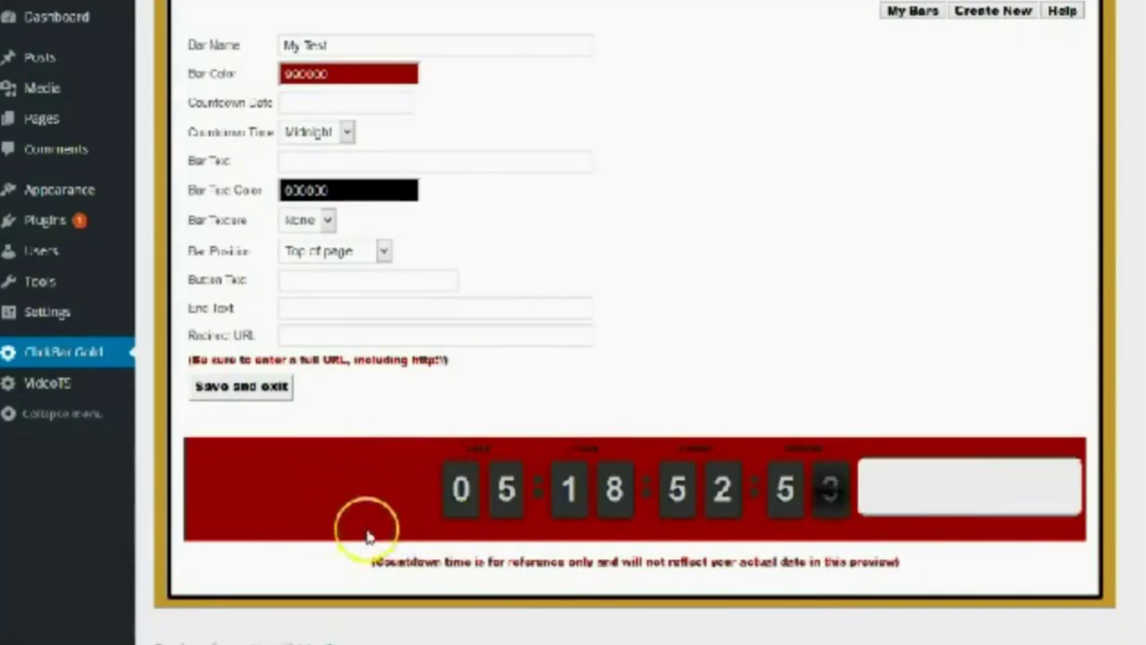
scroll(826, 322, "up", 2)
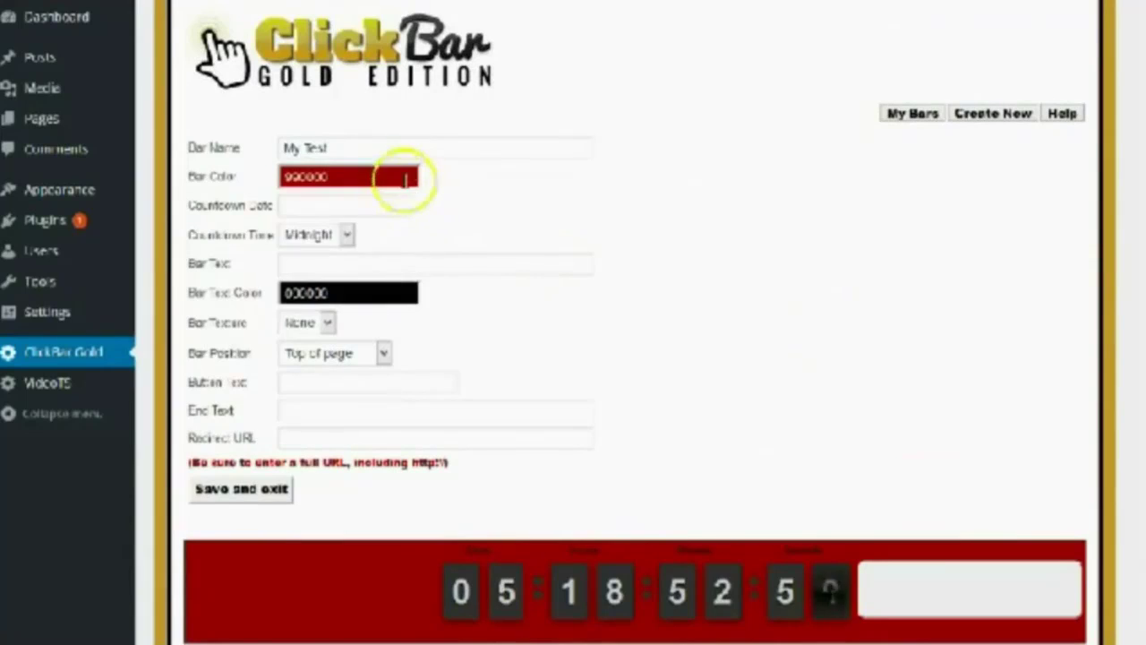
Set the bar colour to dark blue 282F89 instead of red
left_click(405, 177)
mouse_move(410, 238)
left_mouse_down()
mouse_move(391, 225)
mouse_move(394, 210)
mouse_move(392, 219)
left_mouse_up()
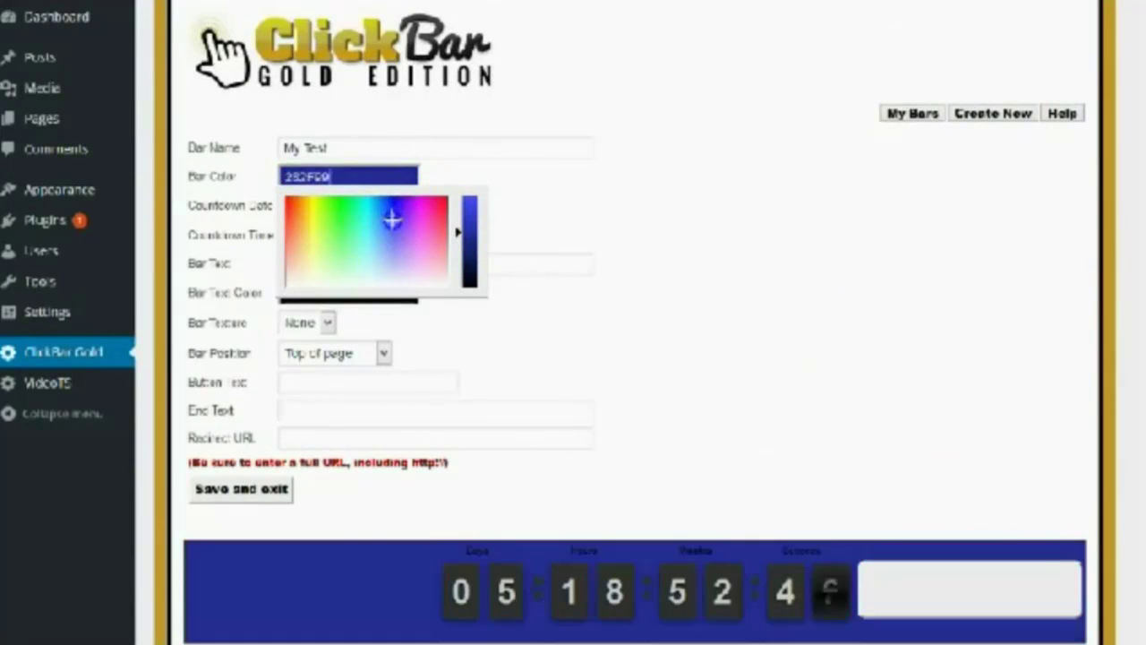
left_click(558, 256)
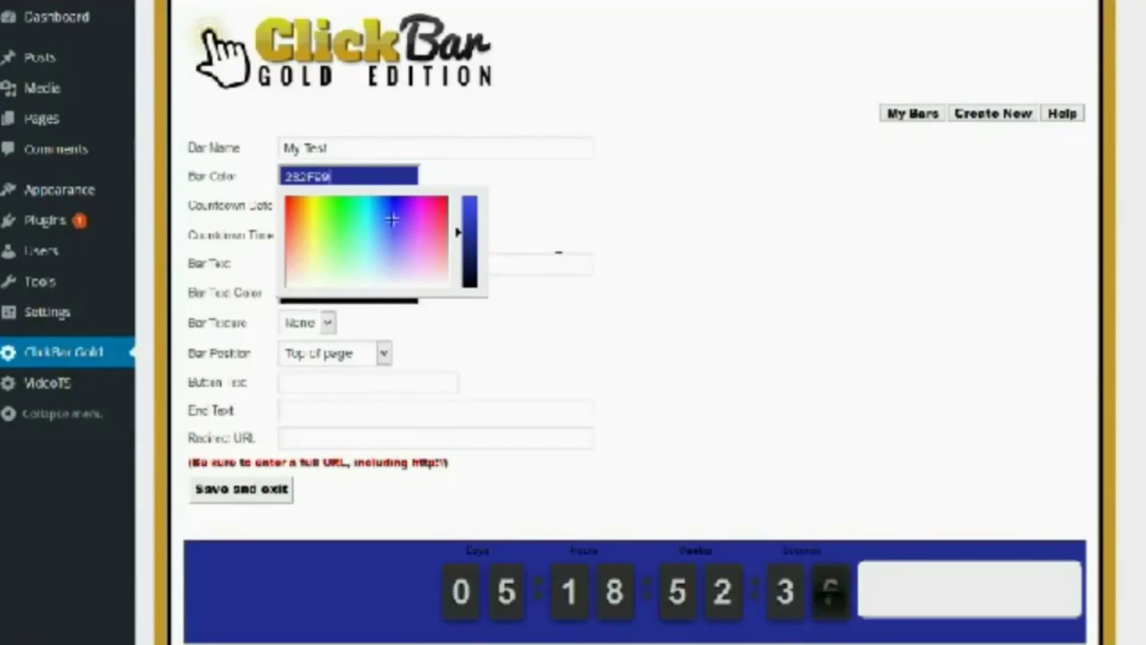
left_click(651, 230)
left_click(300, 201)
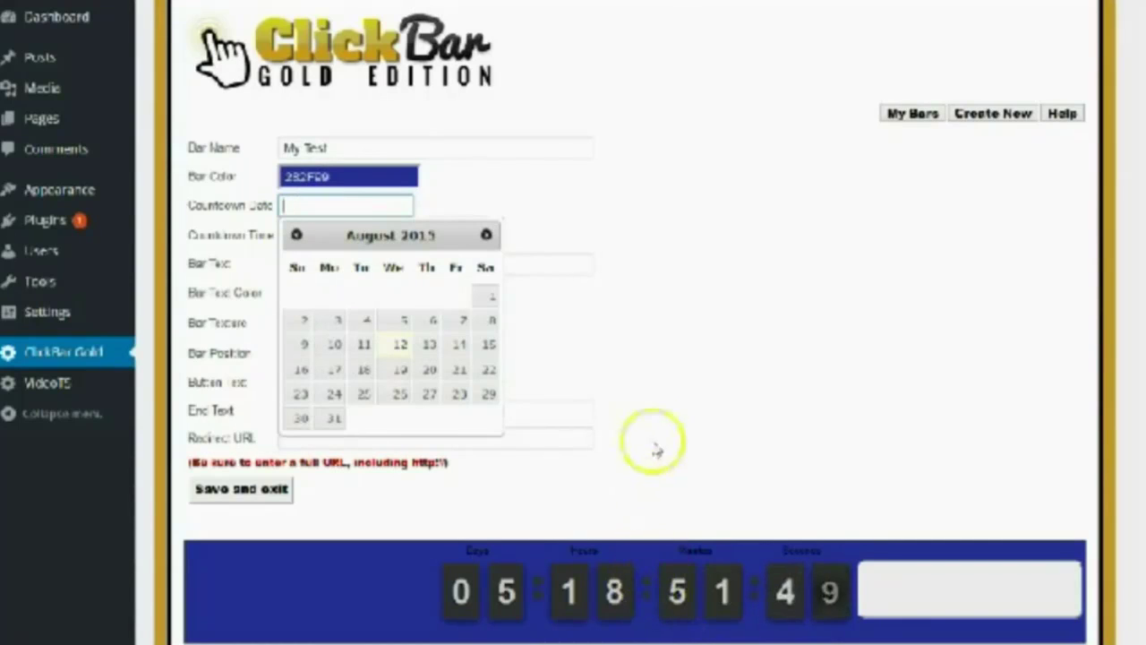
Set the countdown date to August 19, 2015 and the time to 10:00am
left_click(404, 370)
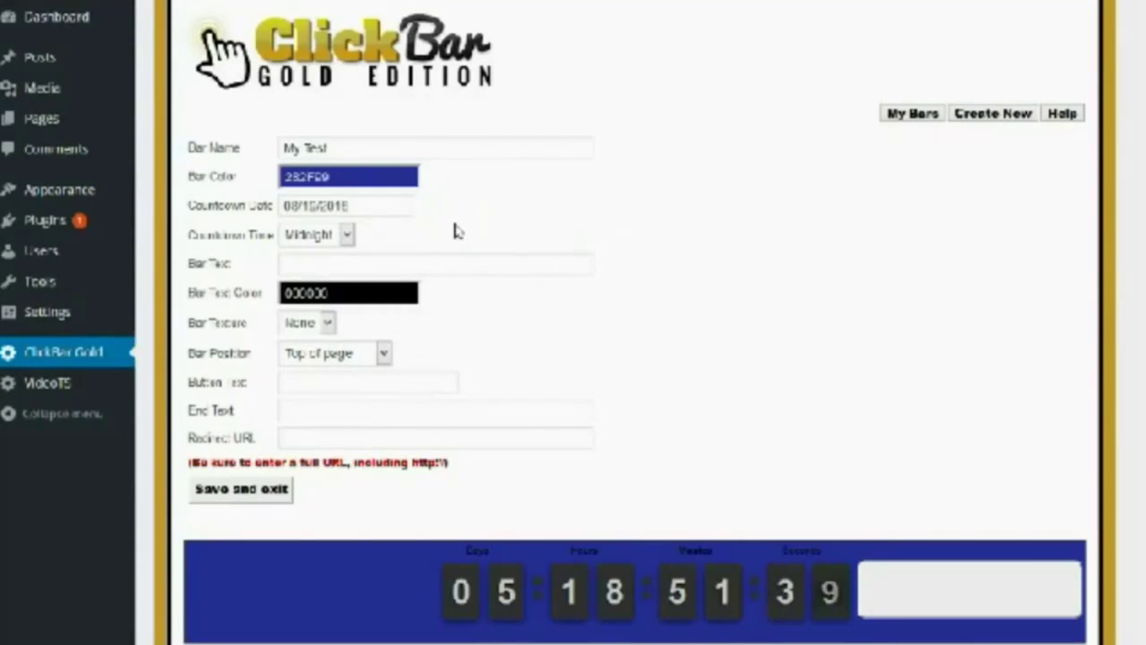
left_click(347, 234)
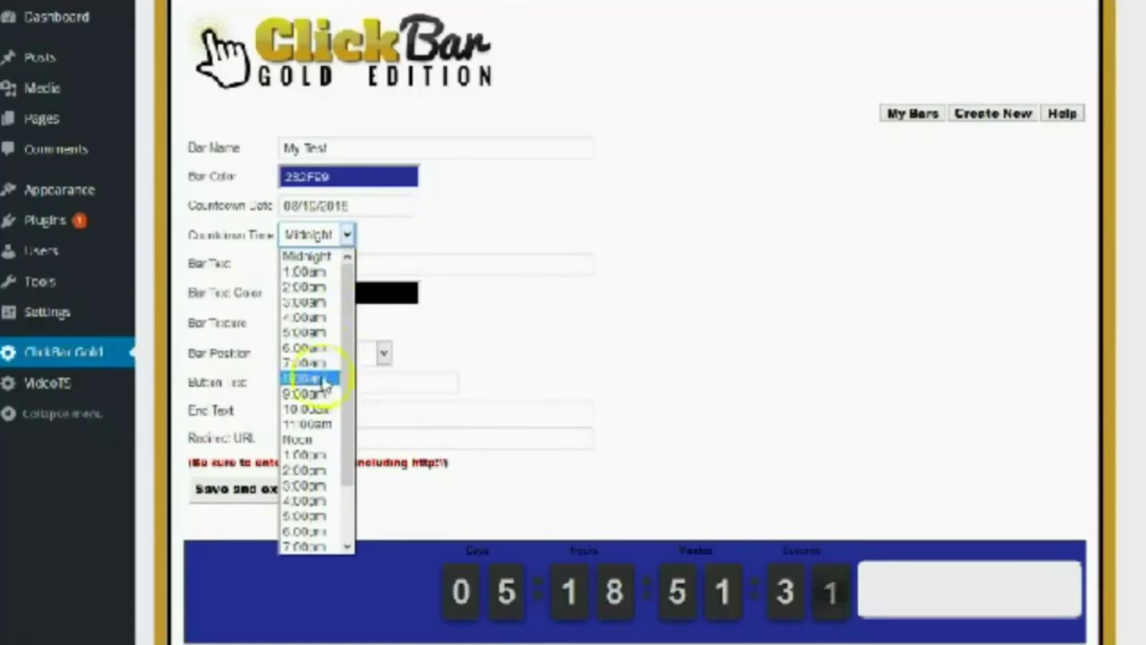
left_click(320, 410)
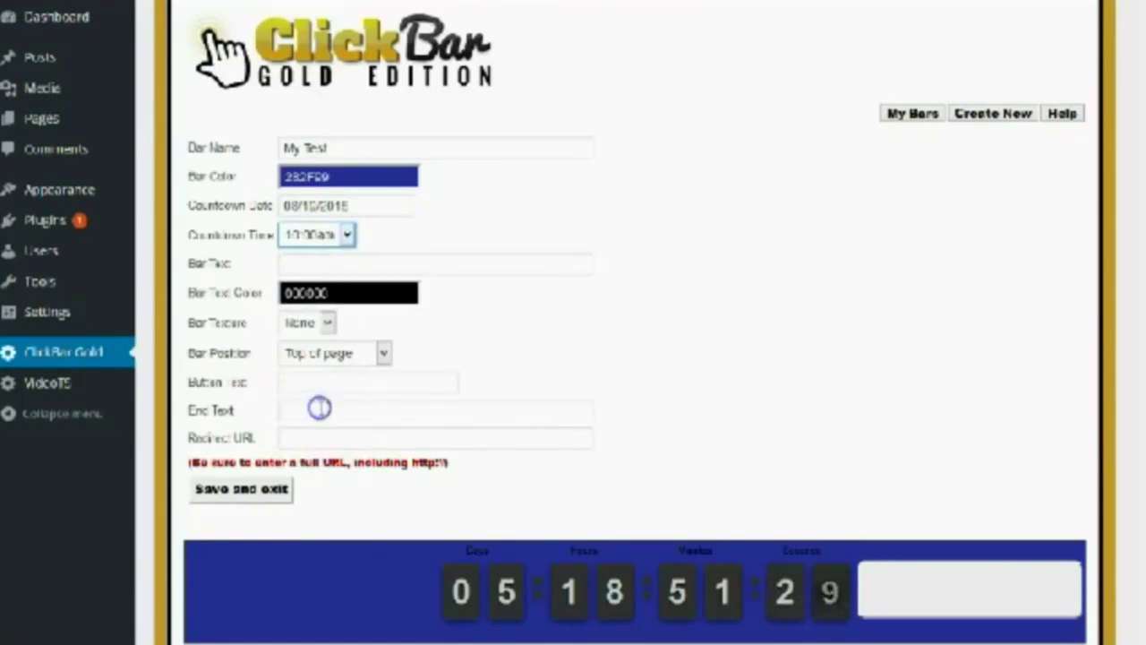
Enter 'Bonus offer expires in:' as the bar text from the autofill suggestion
left_click(476, 258)
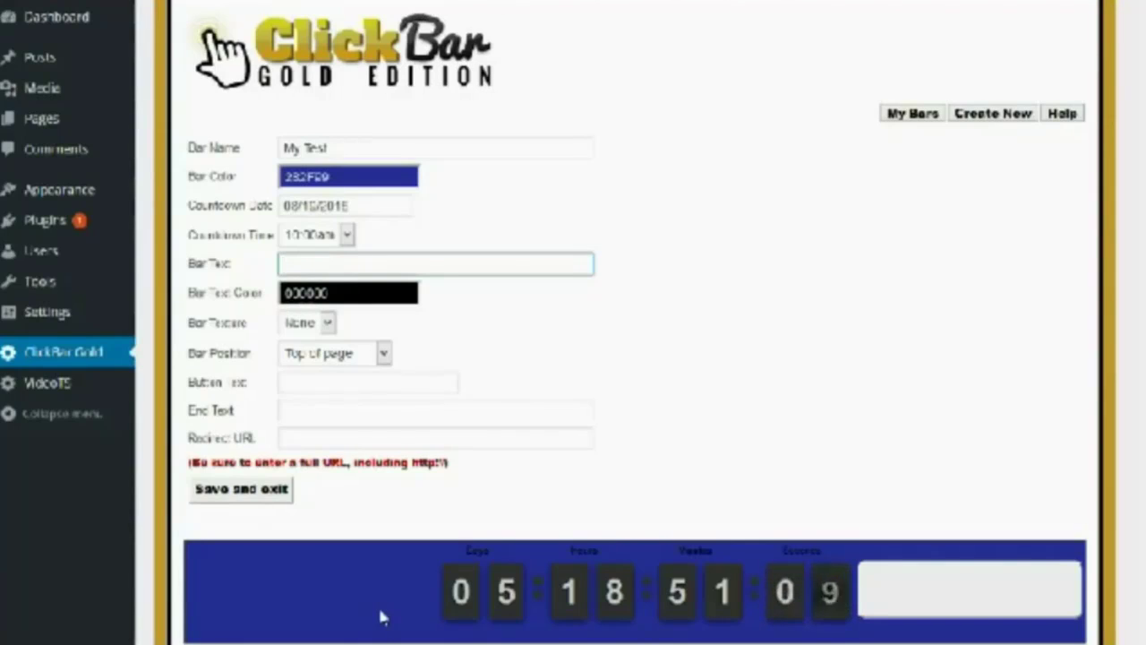
type("Bonu")
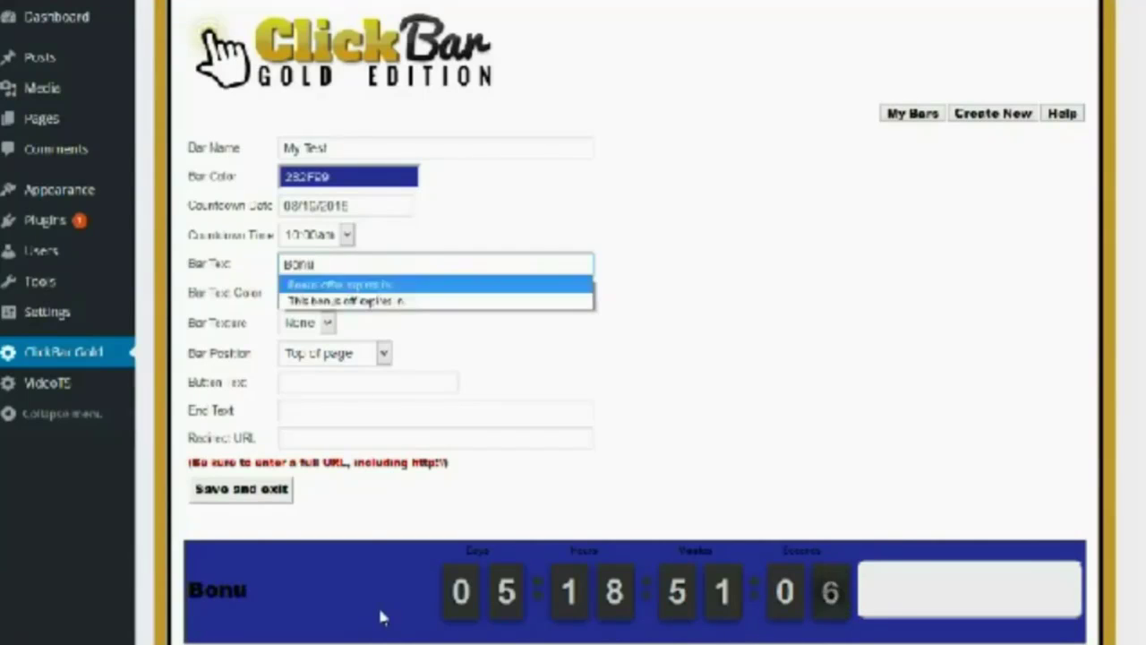
key("Return")
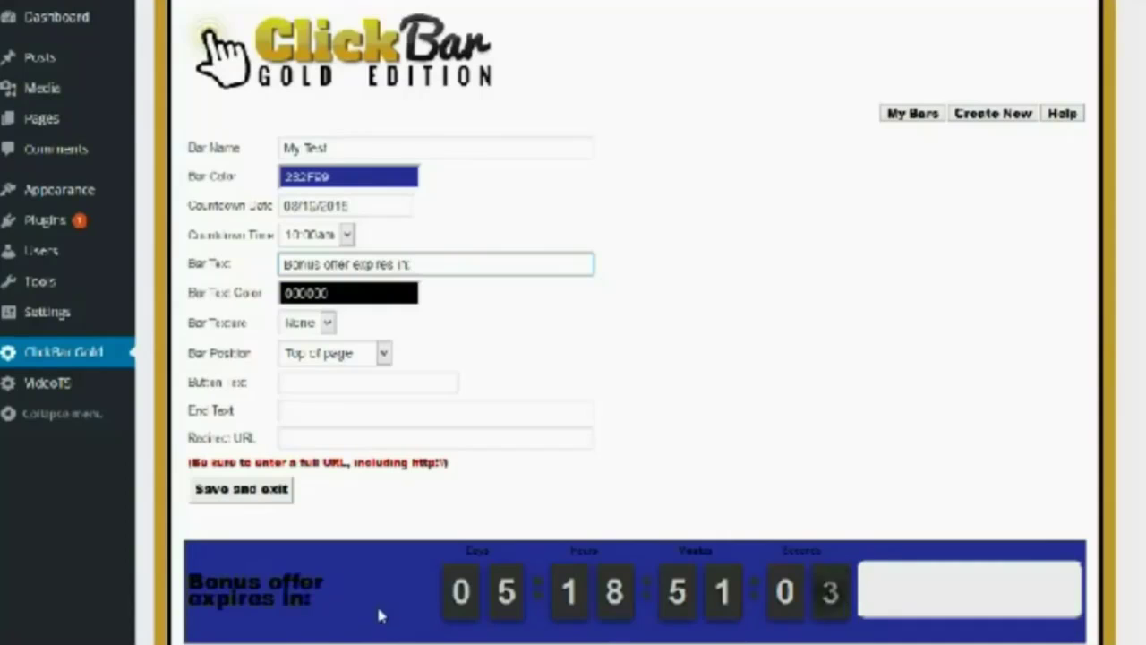
left_click(243, 613)
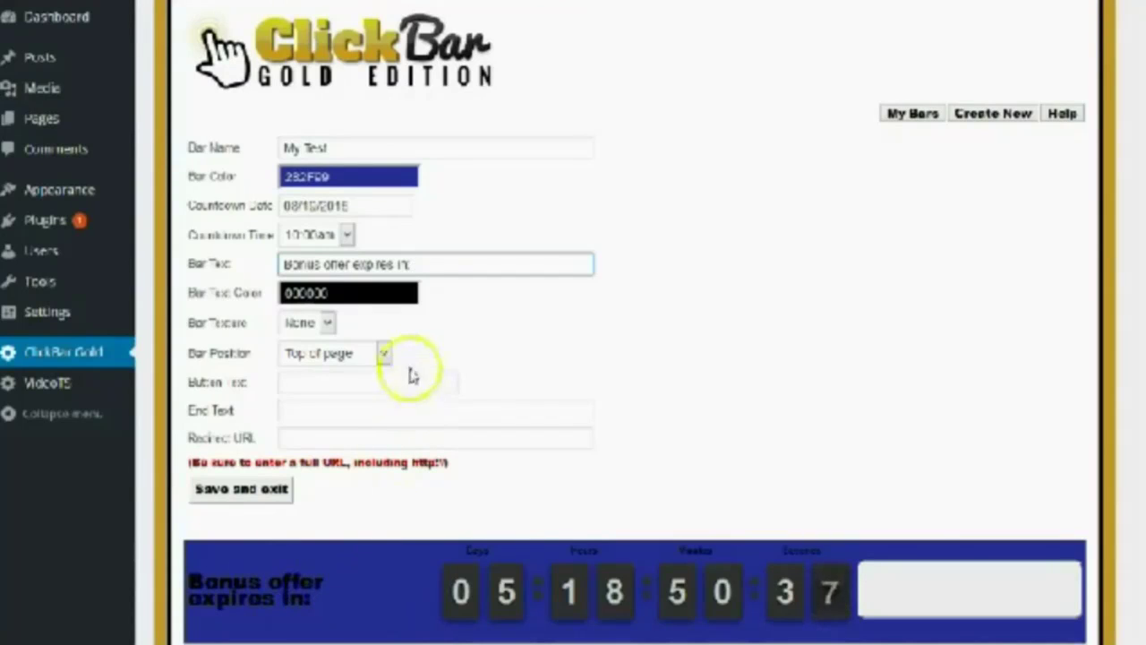
Change the bar text colour from black to near-white F2F2F2
left_click(387, 292)
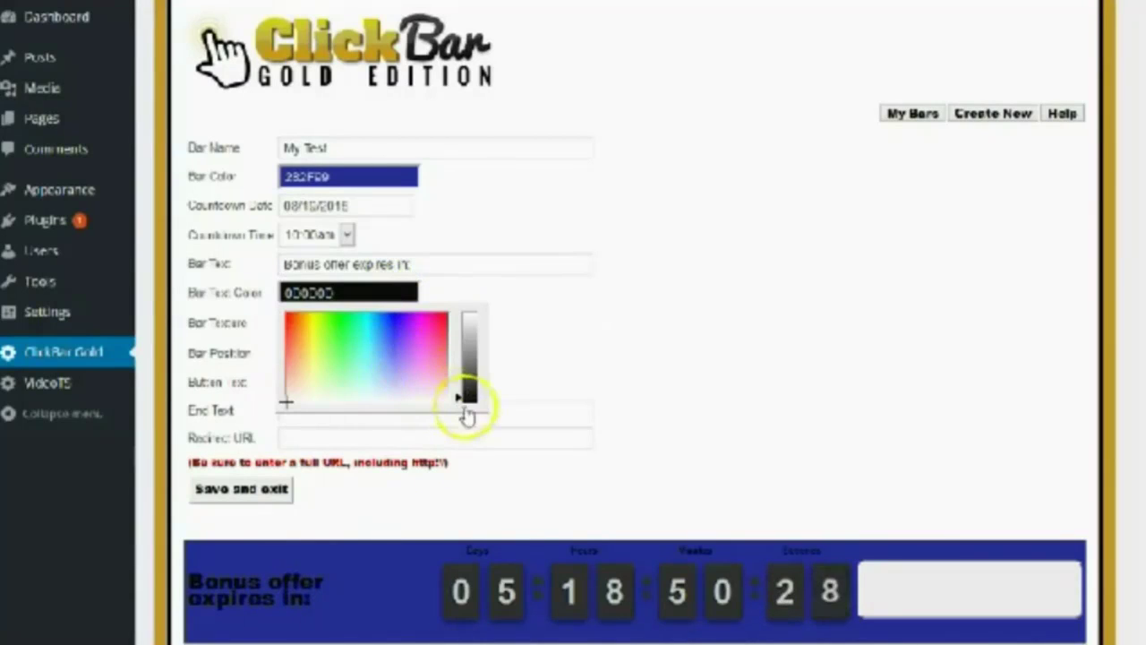
left_click_drag(473, 389, 475, 320)
left_click(602, 331)
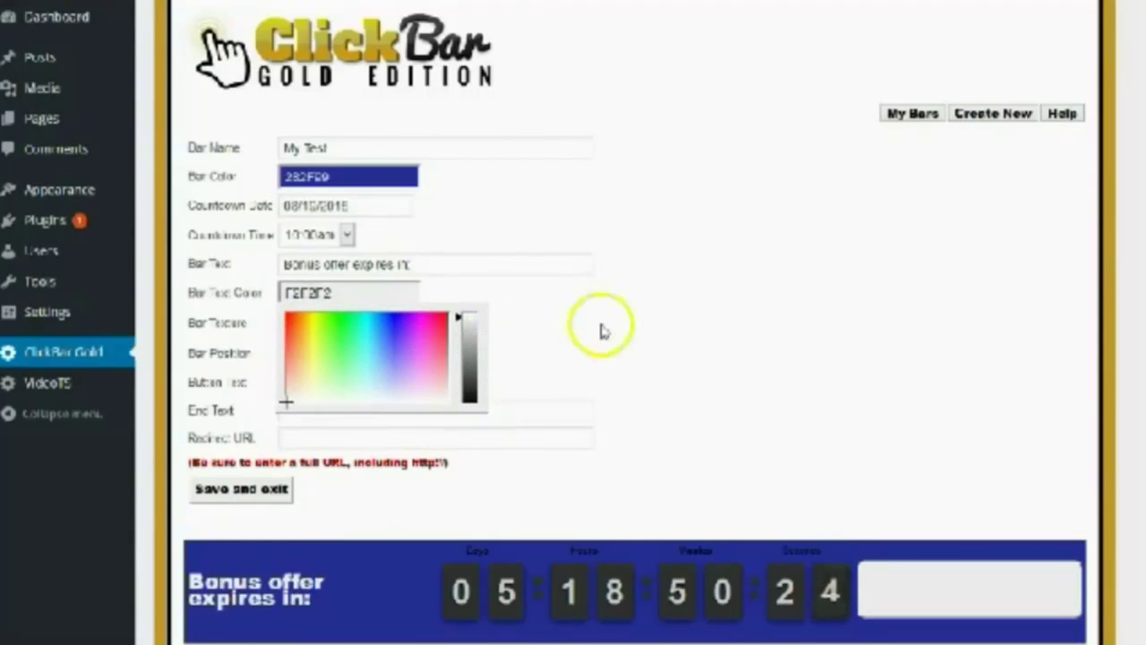
left_click(632, 332)
left_click(632, 334)
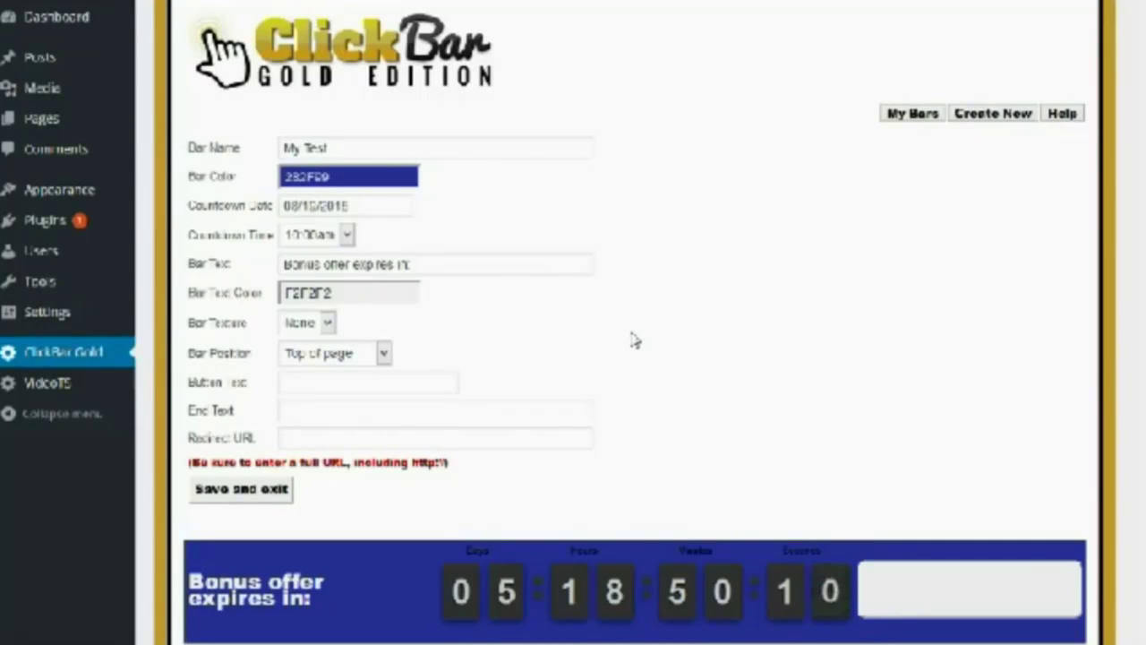
Give the bar texture 6 and position it at the bottom of the page
left_click(328, 325)
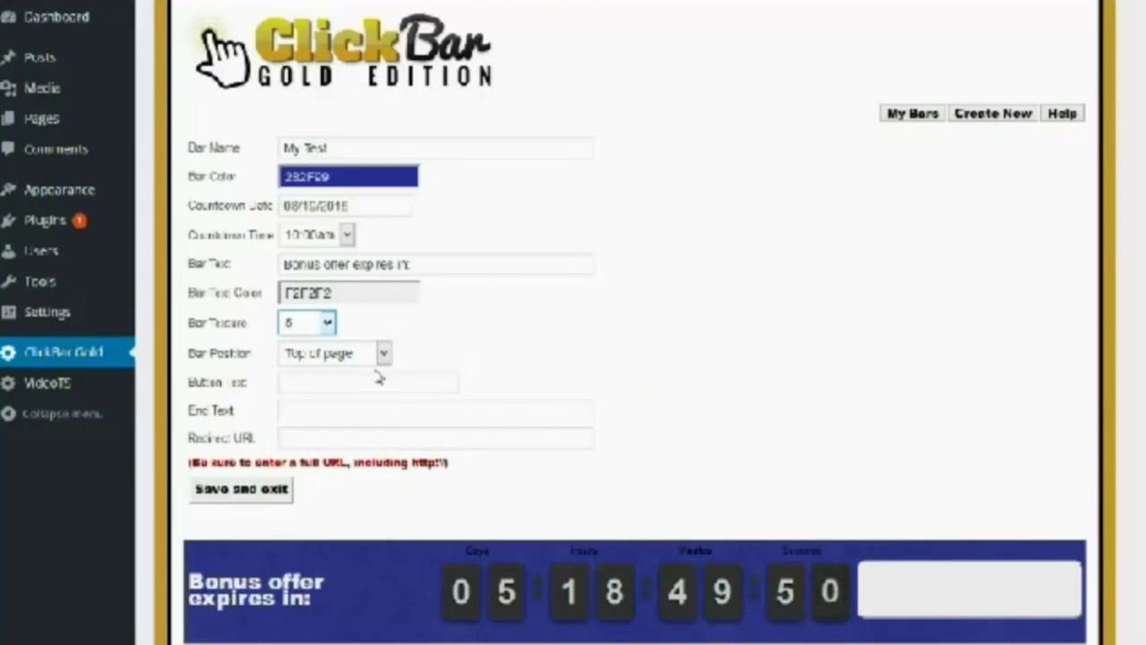
left_click(383, 353)
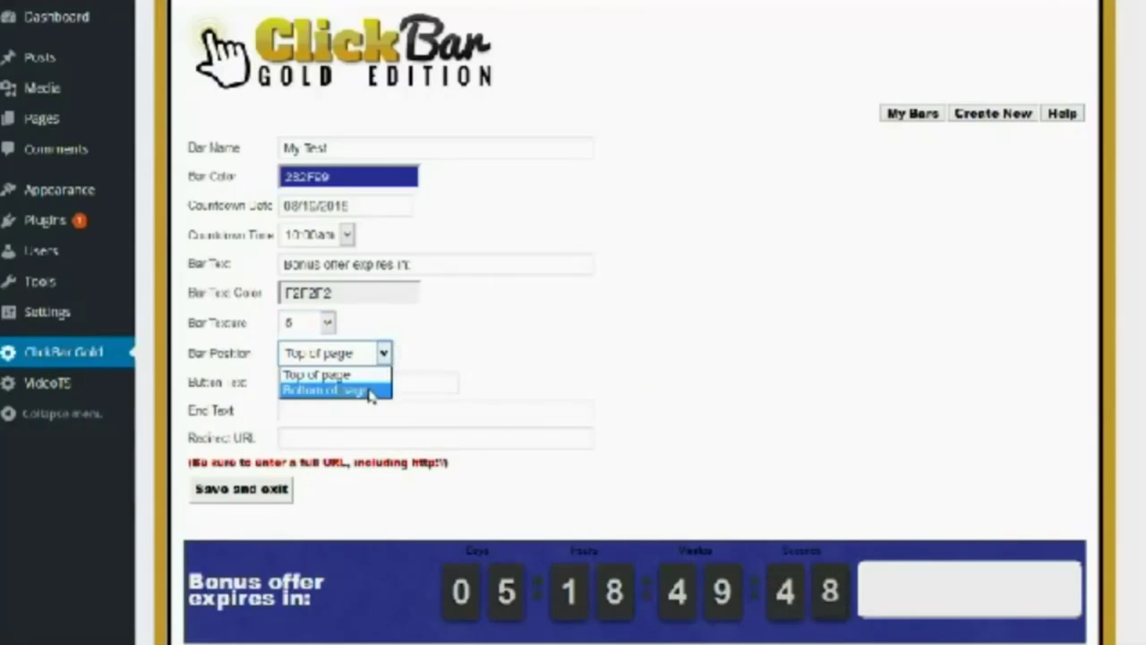
left_click(370, 391)
left_click(330, 383)
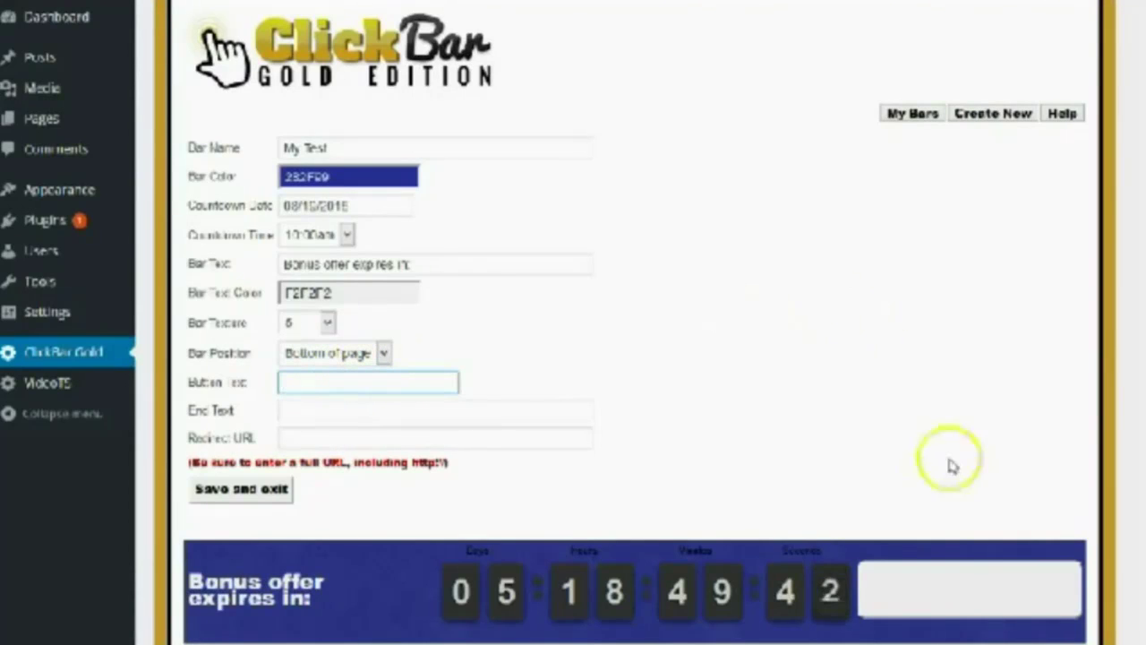
left_click(934, 596)
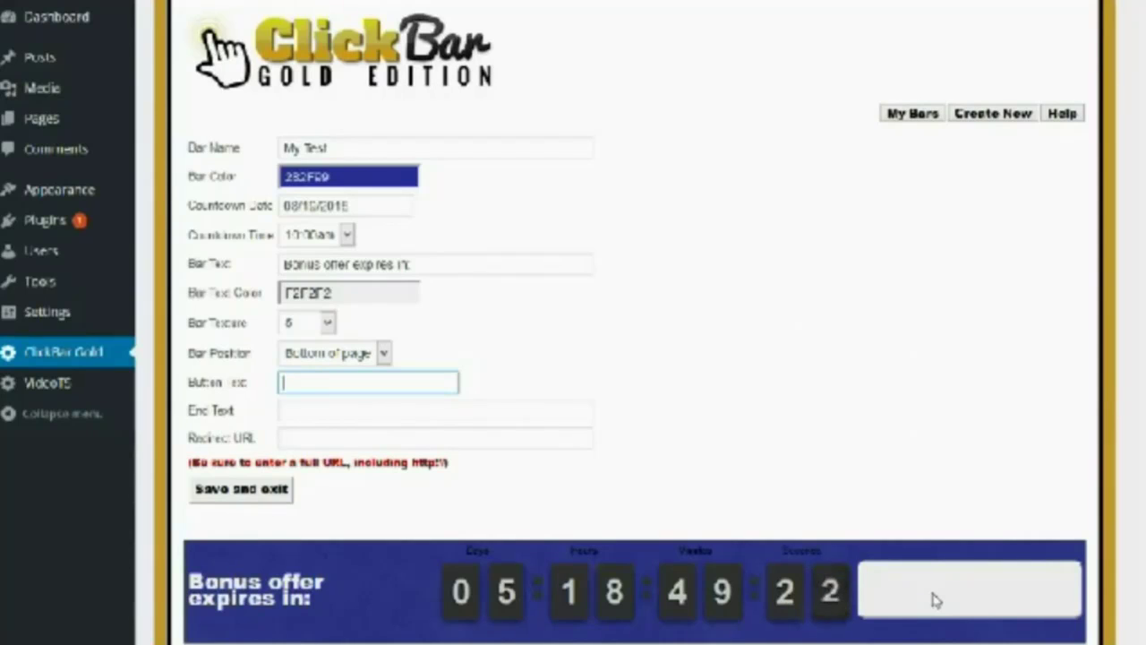
Label the bar's button 'Click Here Now!' using the autocomplete suggestion
type("C")
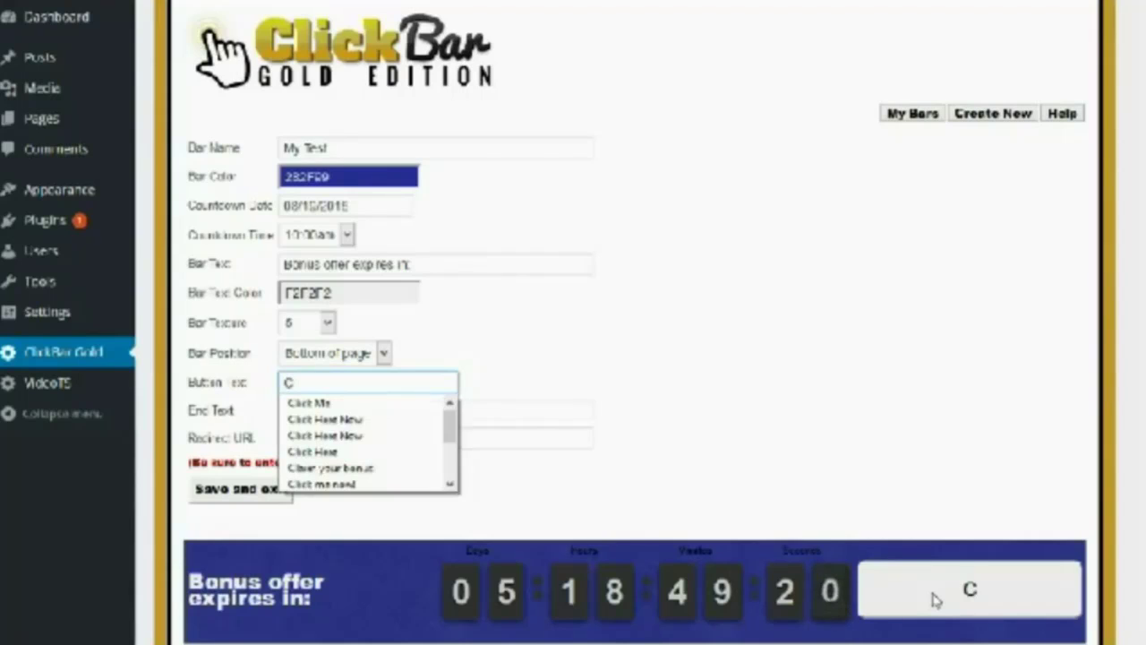
key("Down")
key("Down")
key("Return")
left_click(330, 412)
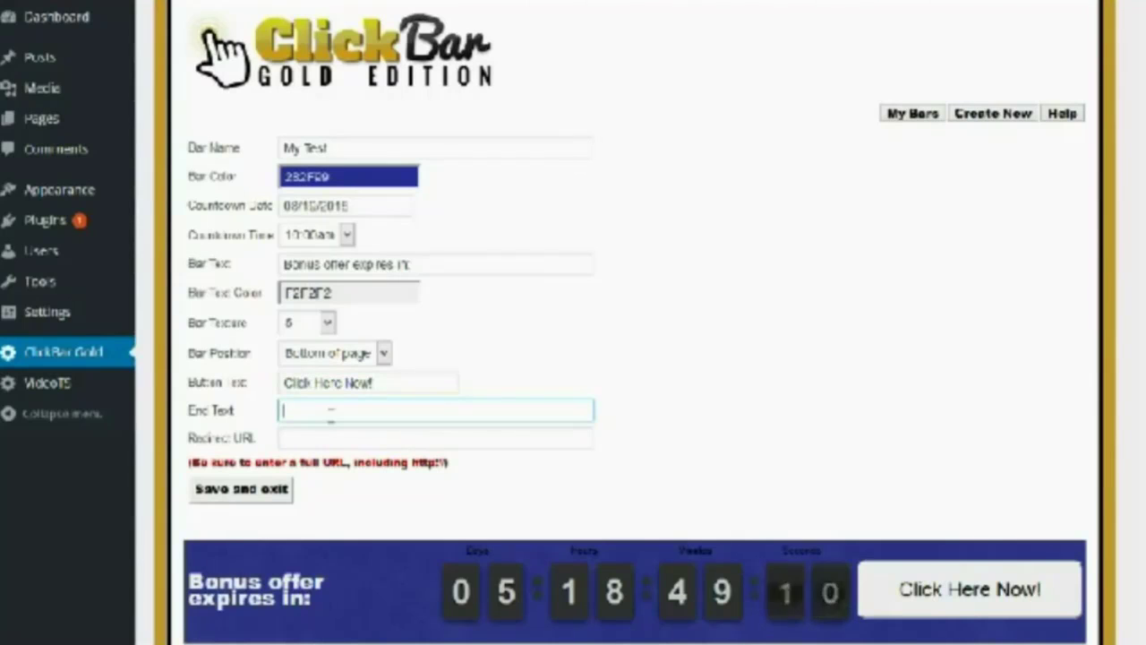
Set the end text to 'This offer has expired!' from earlier entries
left_click(446, 600)
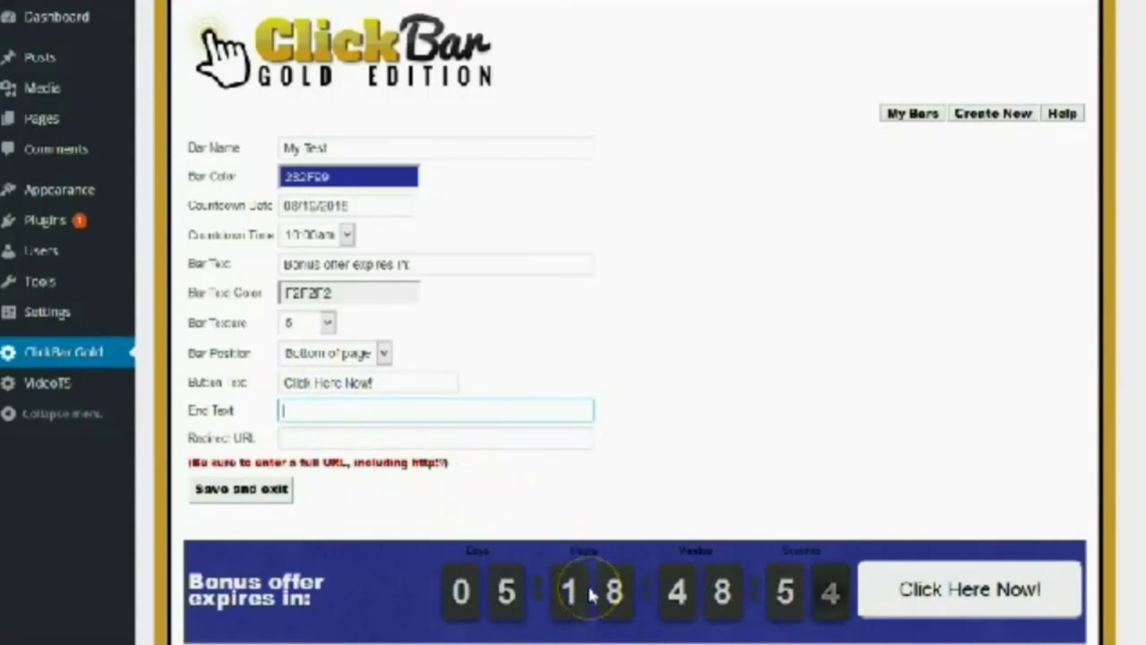
left_click(421, 415)
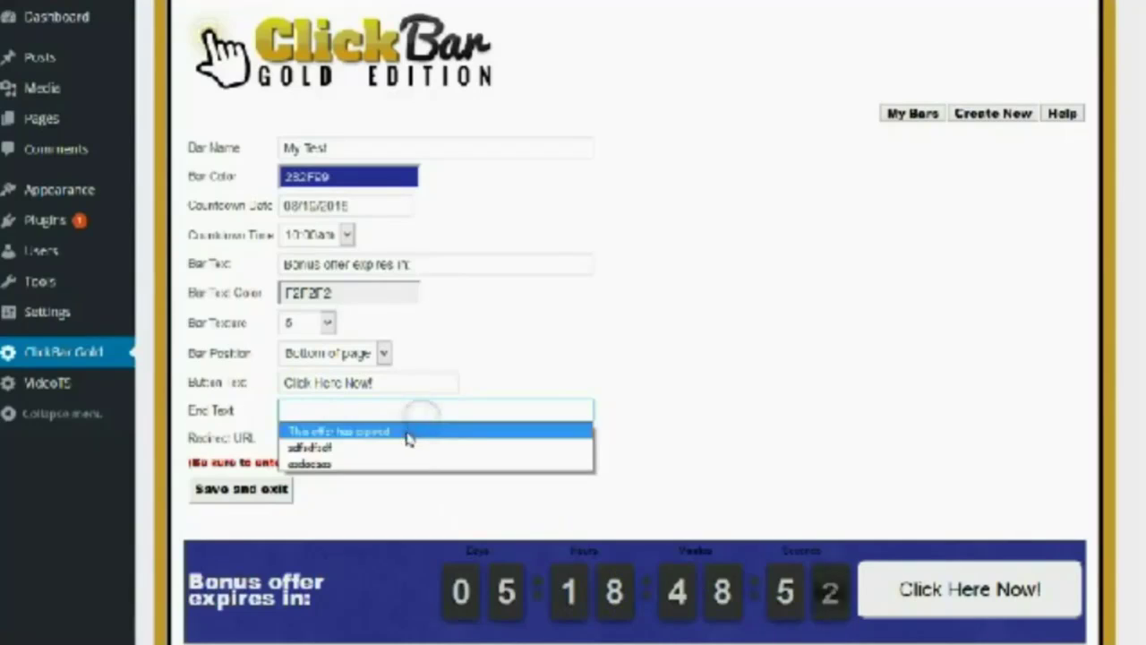
left_click(403, 433)
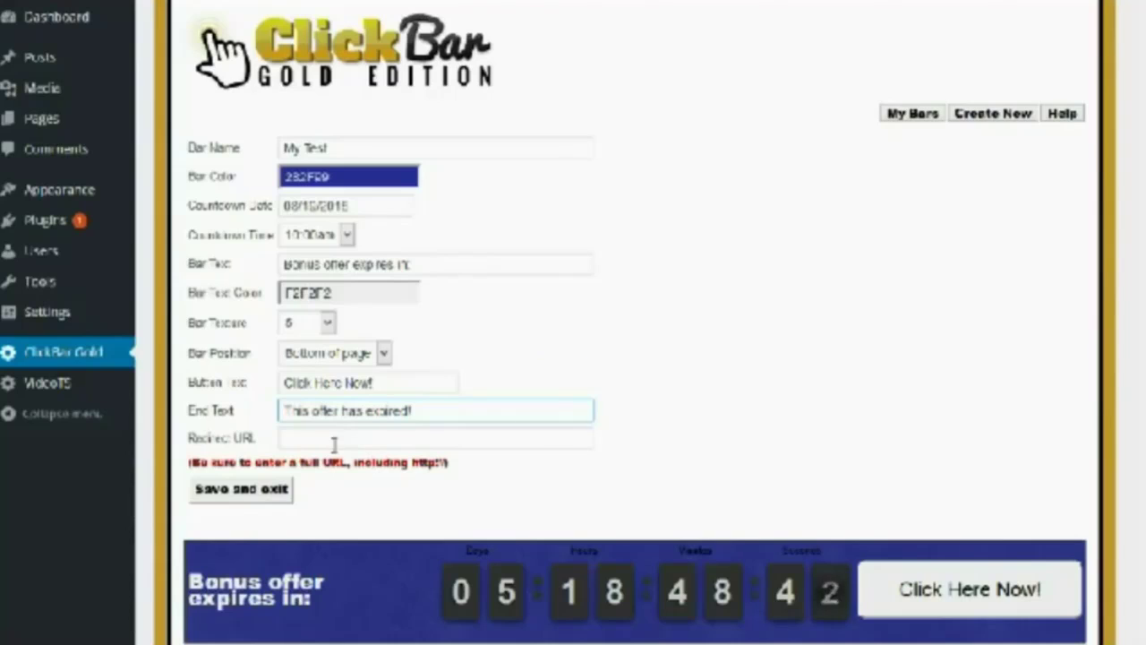
left_click(938, 575)
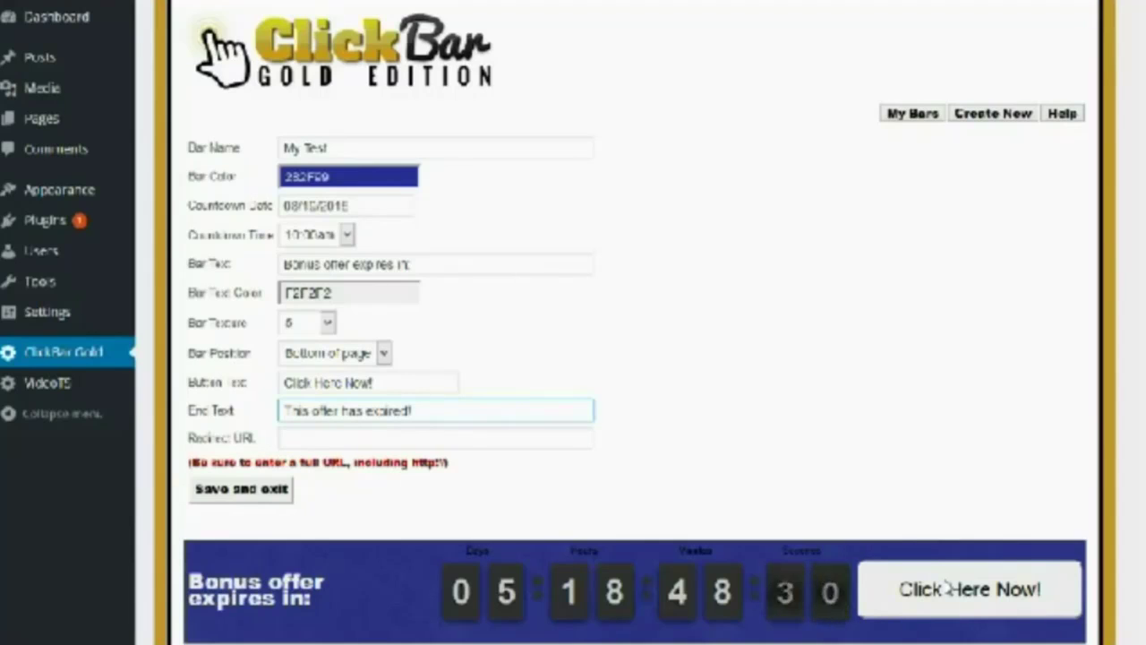
left_click(420, 438)
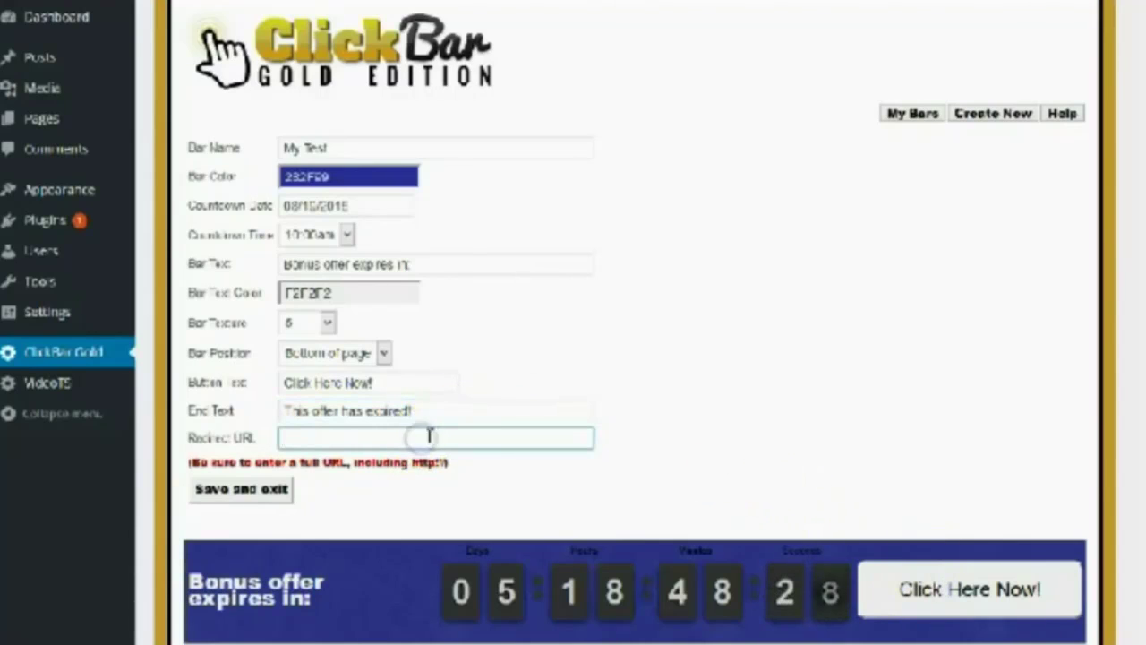
type("h")
key("Down")
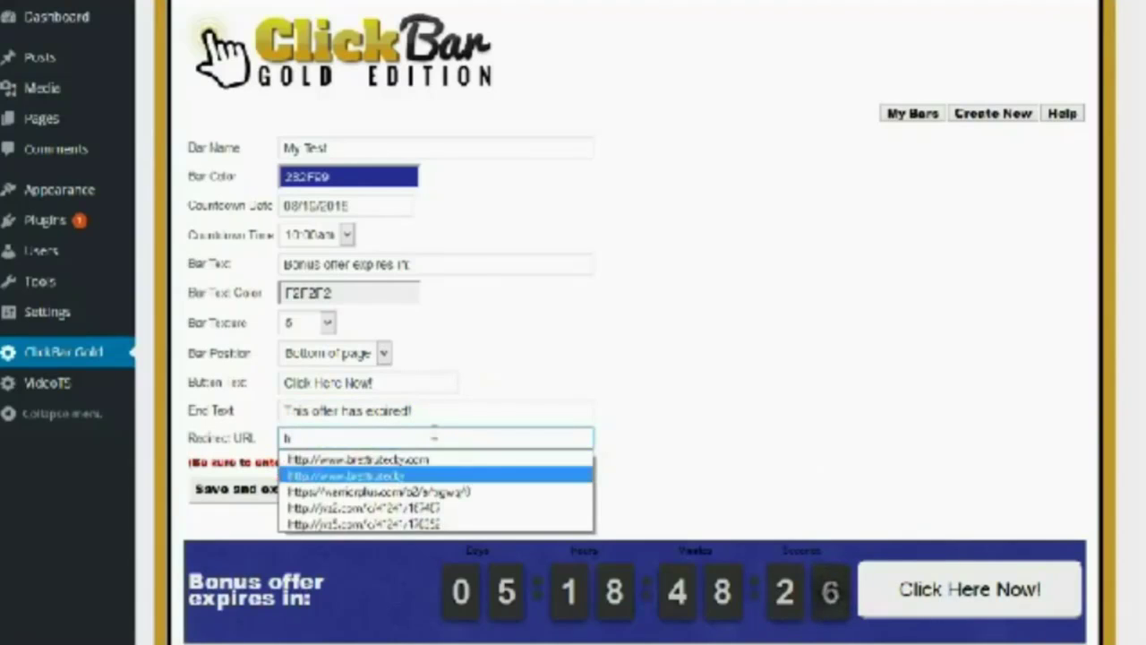
key("Return")
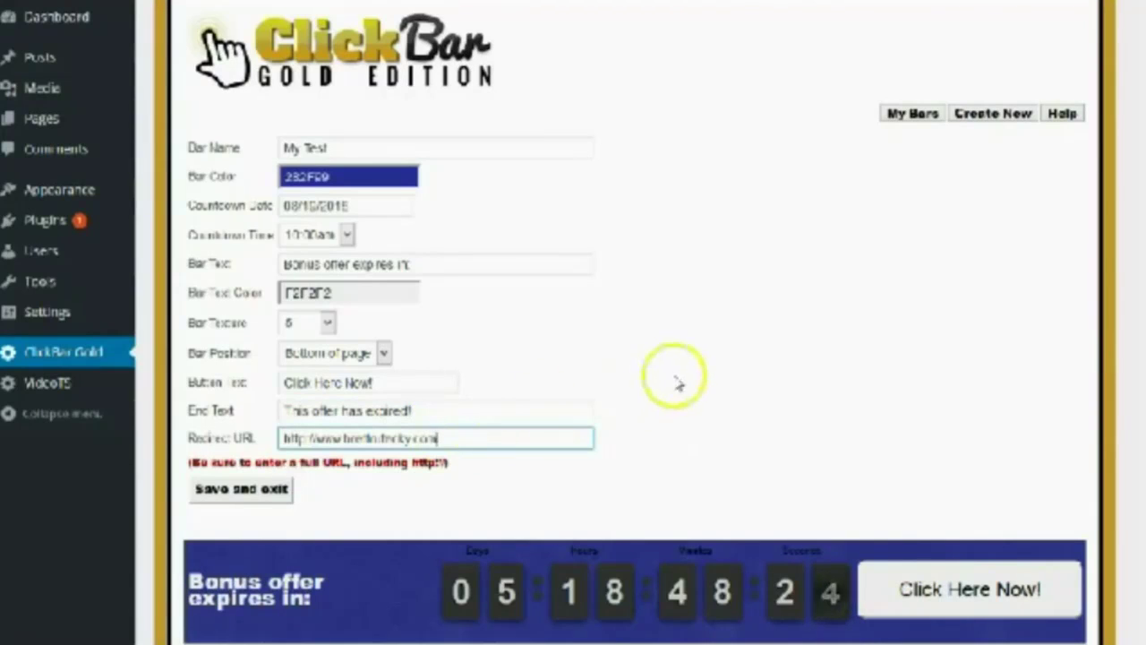
Save the My Test bar, copy its [clickbar id="2"] shortcode, and go to Posts
left_click(209, 490)
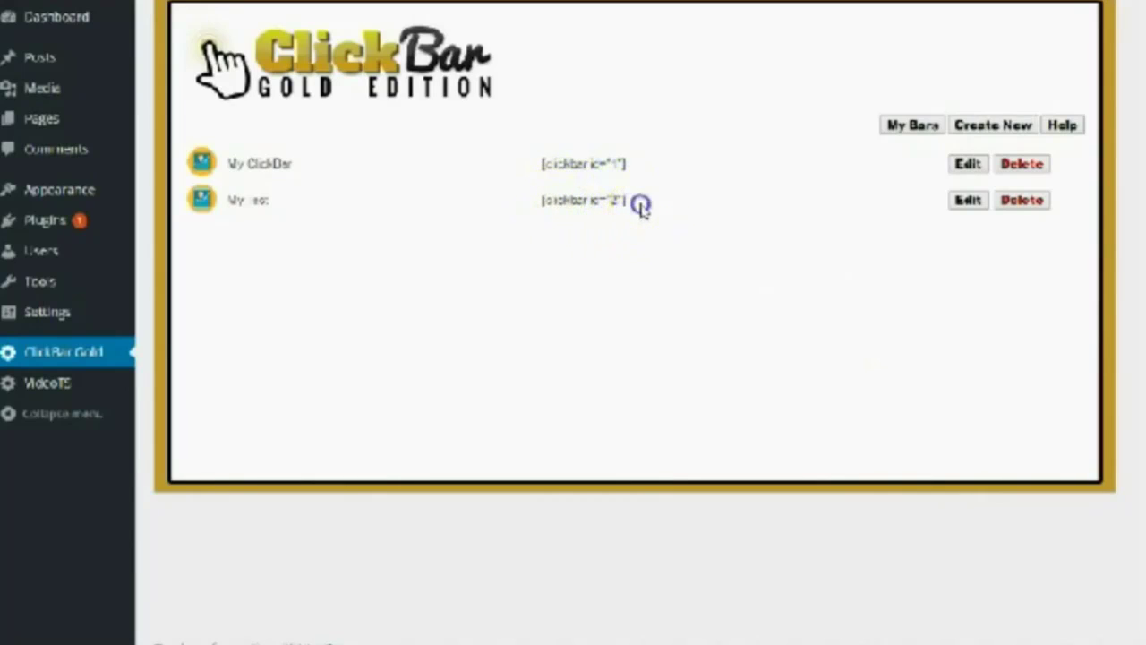
left_click_drag(639, 205, 550, 210)
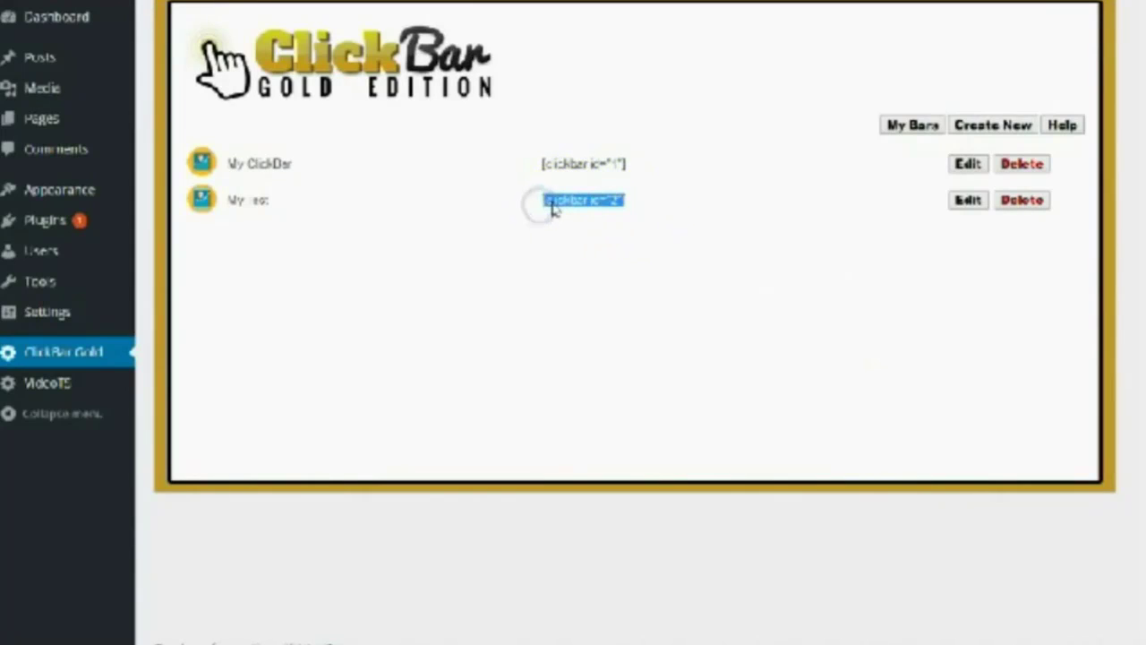
right_click(554, 208)
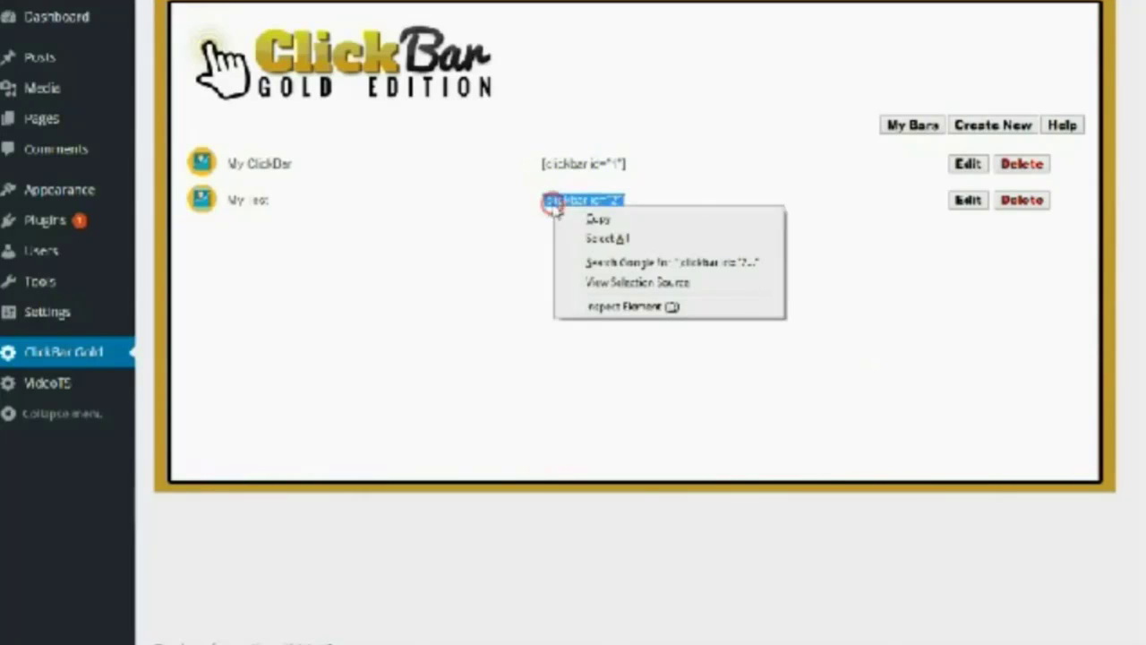
left_click(596, 220)
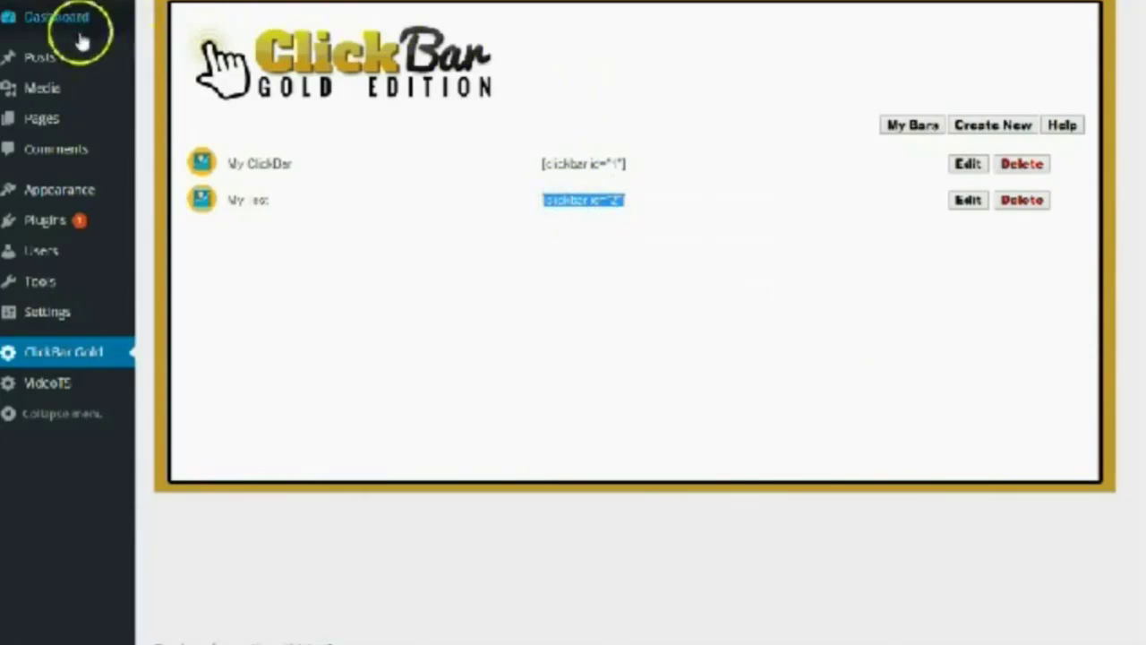
left_click(56, 61)
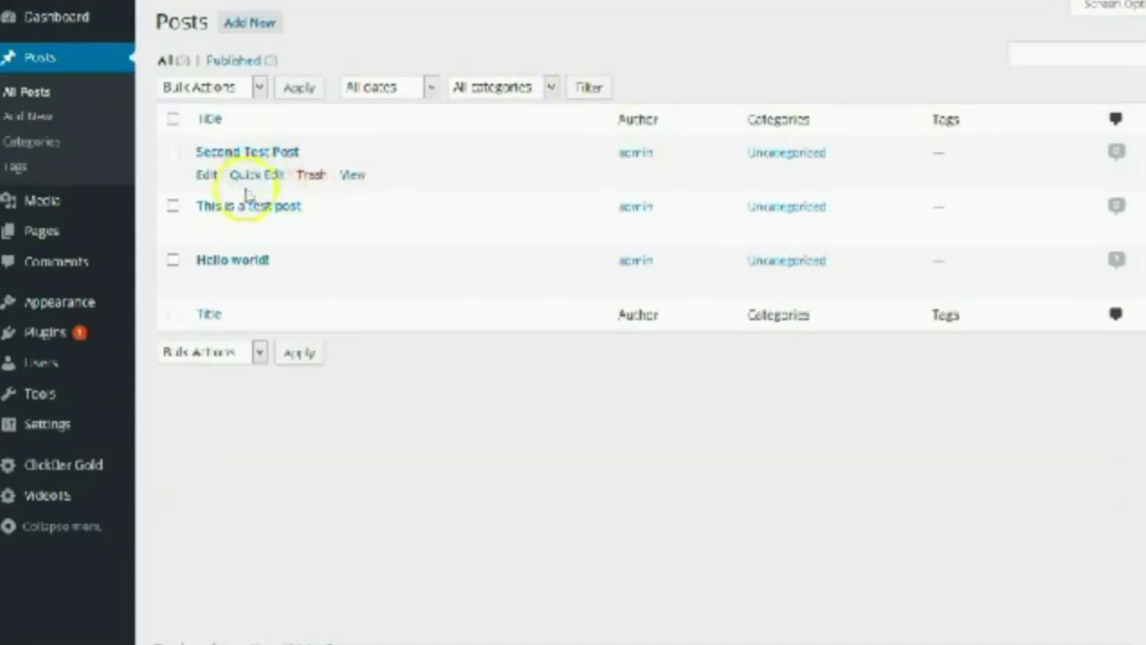
Open 'This is a test post' in the editor and delete the old first-line shortcode
mouse_move(209, 231)
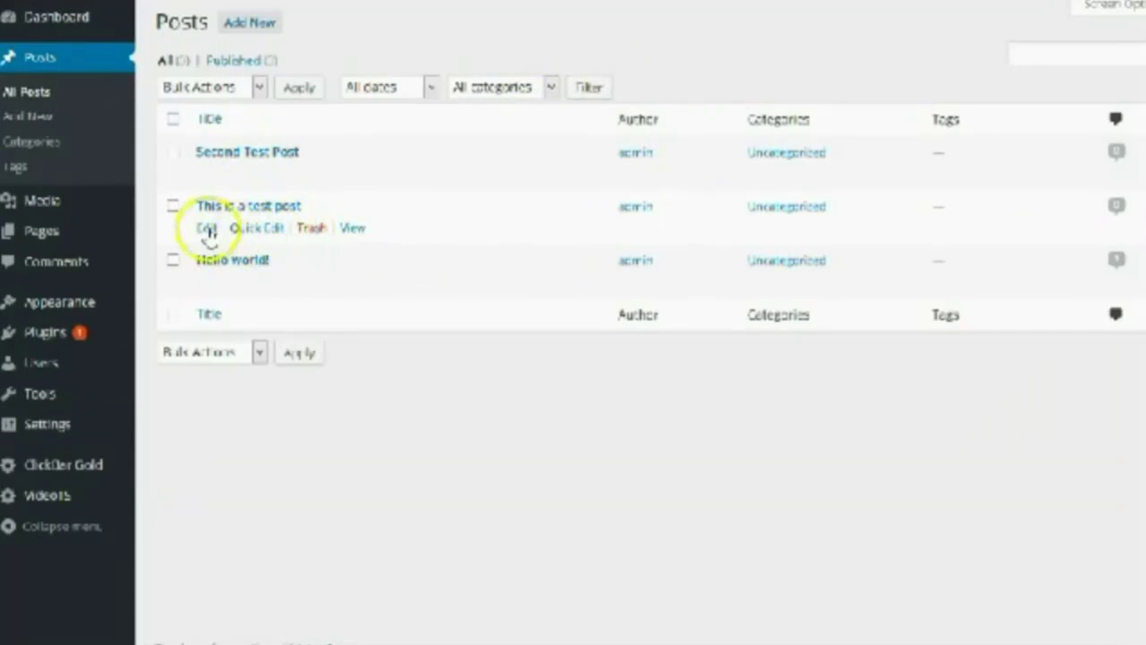
left_click(207, 230)
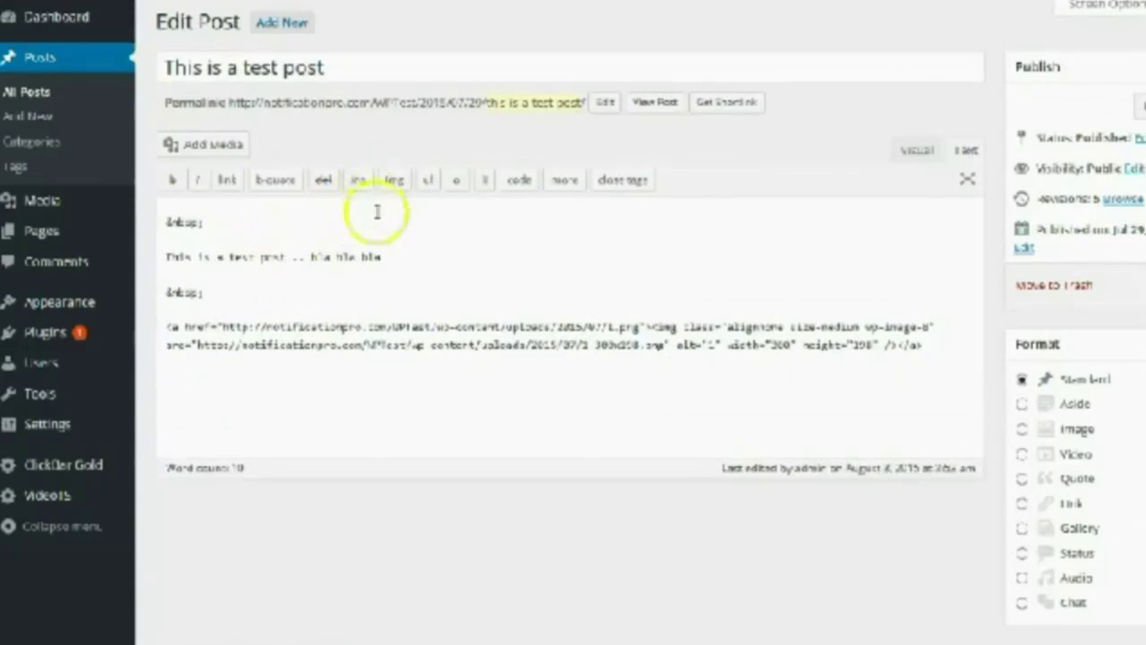
left_click_drag(381, 224, 167, 220)
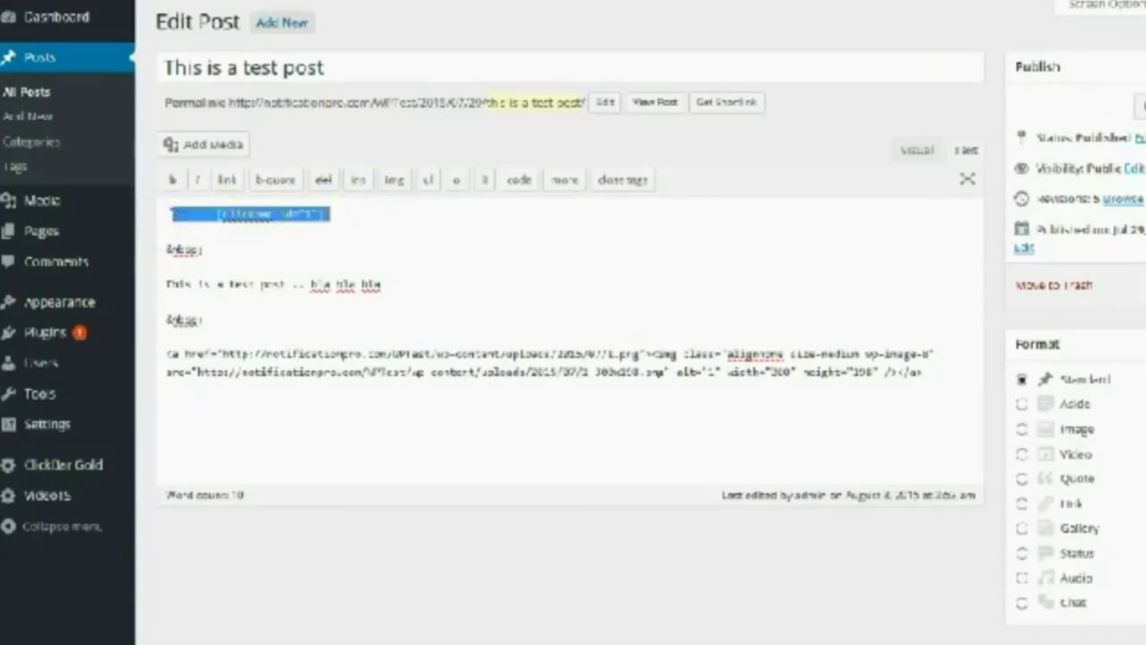
key("BackSpace")
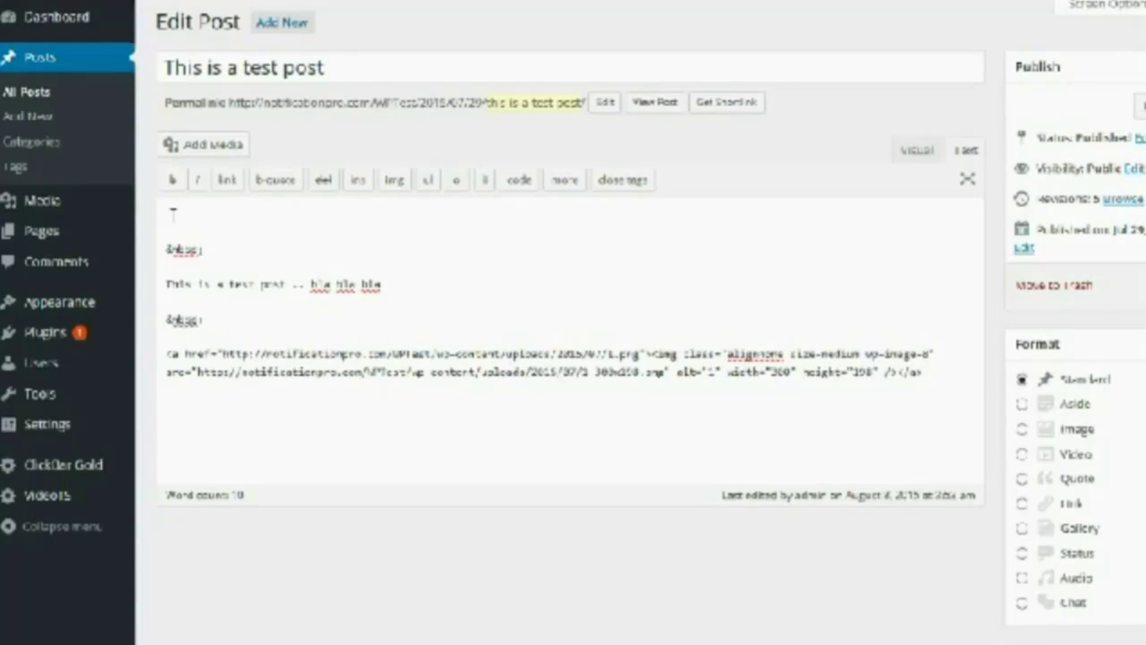
Paste [clickbar id="2"] in its place, update the post, and open the live post in a new window
key("ctrl+v")
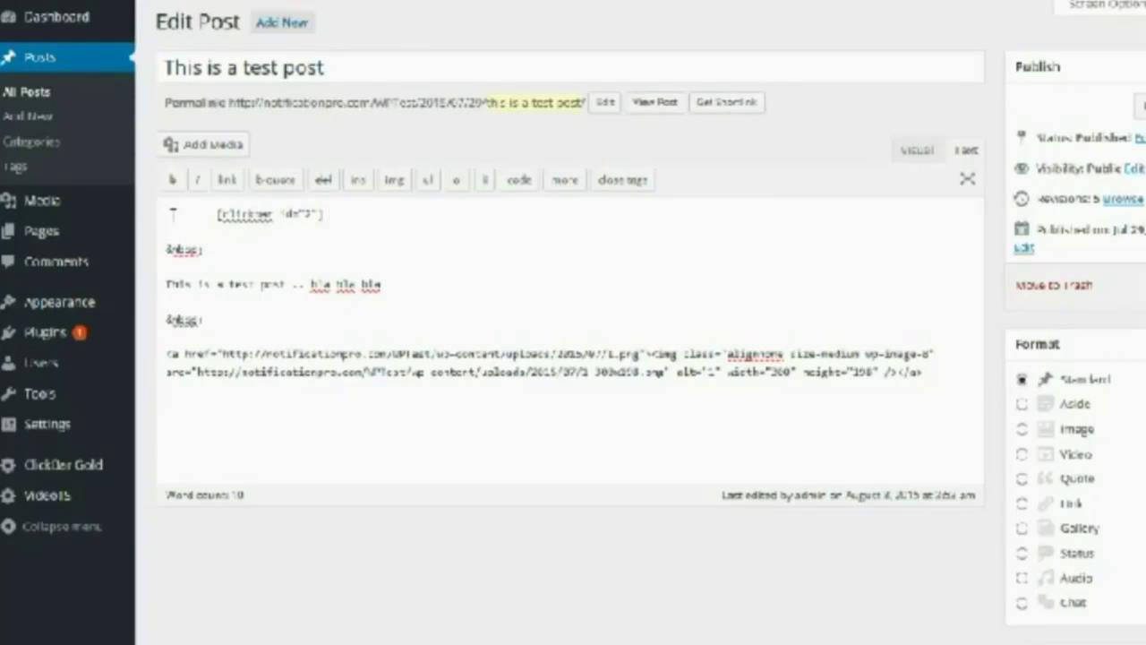
left_click(692, 184)
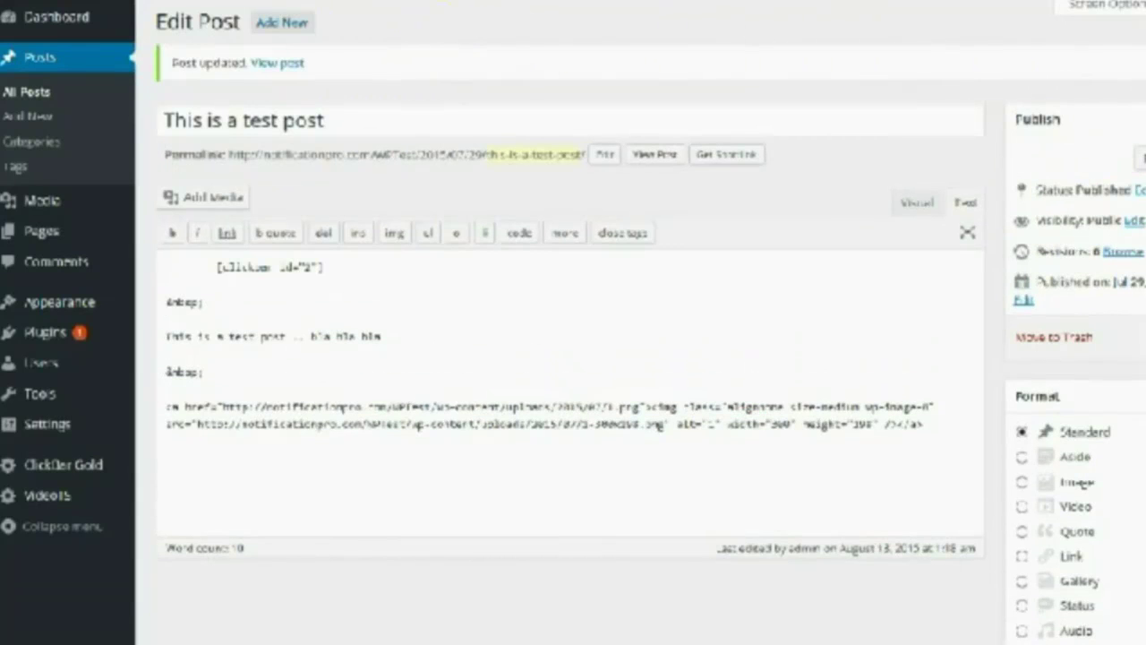
right_click(264, 0)
left_click(358, 1)
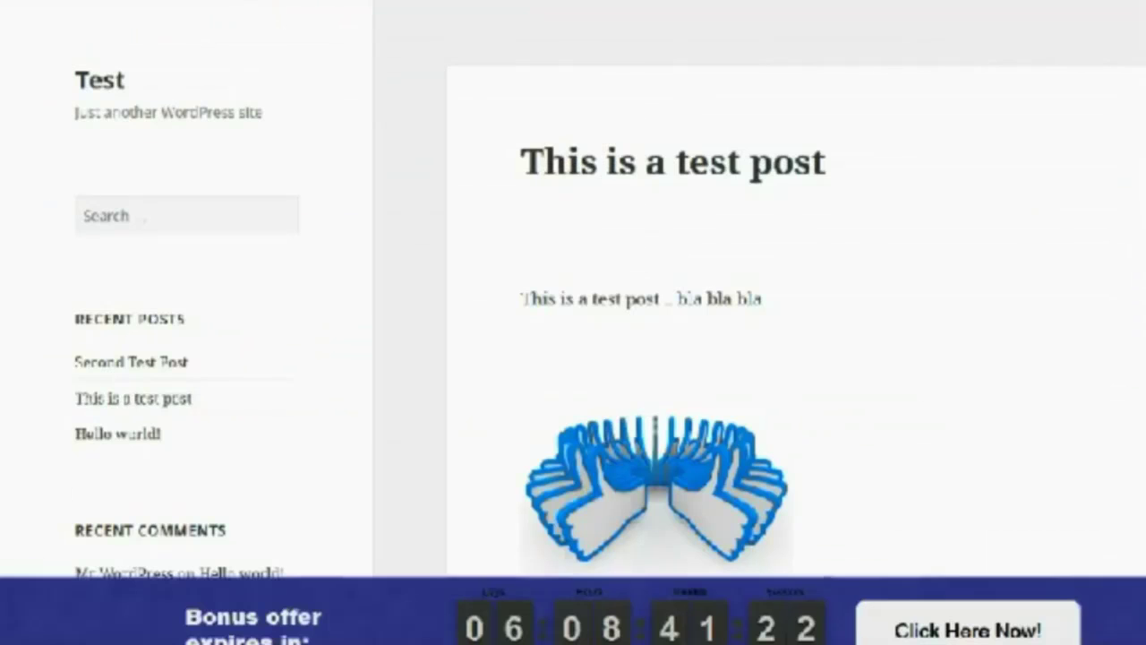
Scroll down the live post to see the dark blue countdown bar along its bottom
scroll(583, 227, "down", 3)
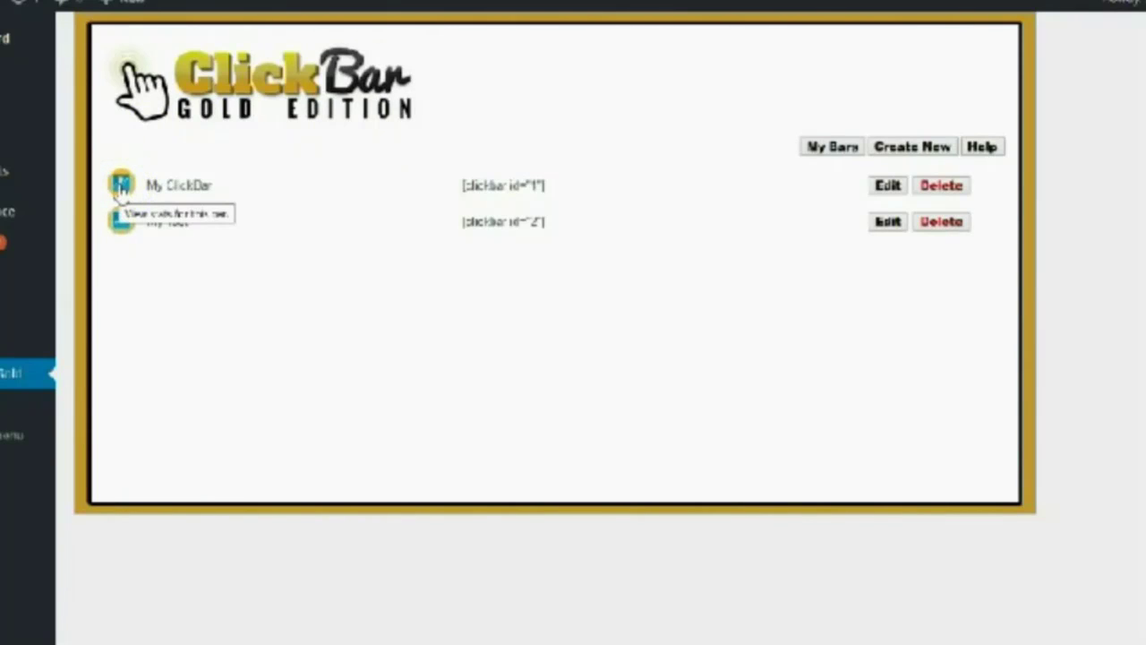
Open My ClickBar's Bar Stats, showing 7 total hits, 1 total click and the conversion rate
left_click(121, 188)
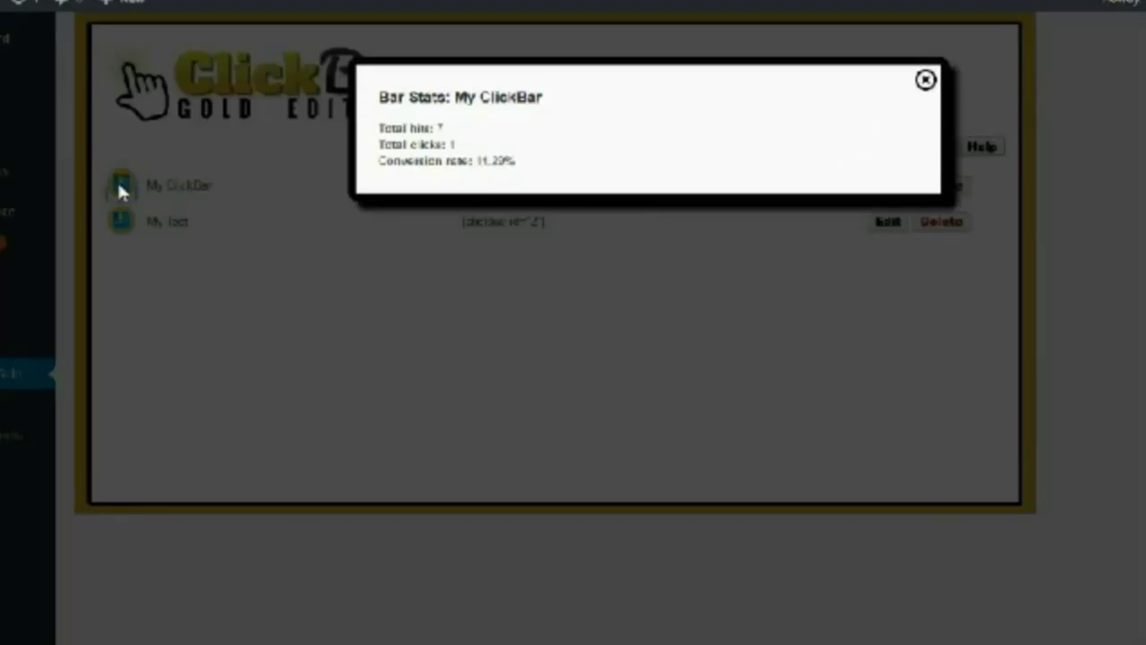